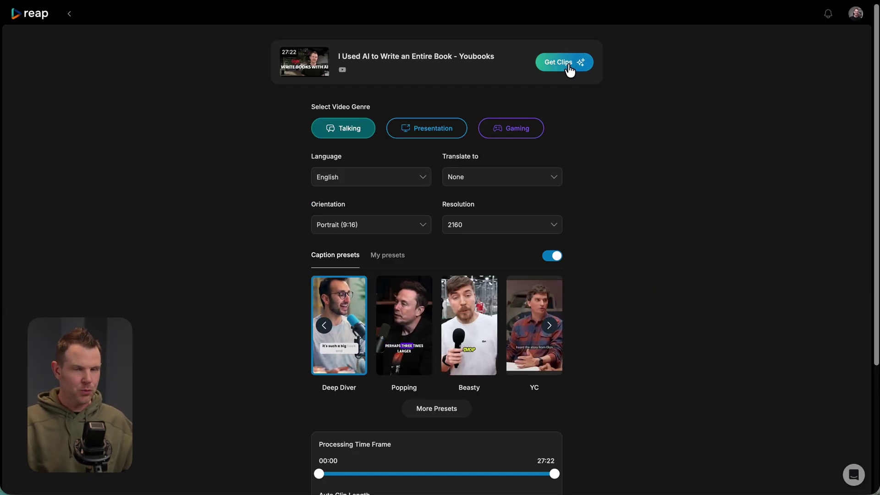
- Open generated clip #8, "Where to get your download links", for editing
click(827, 18)
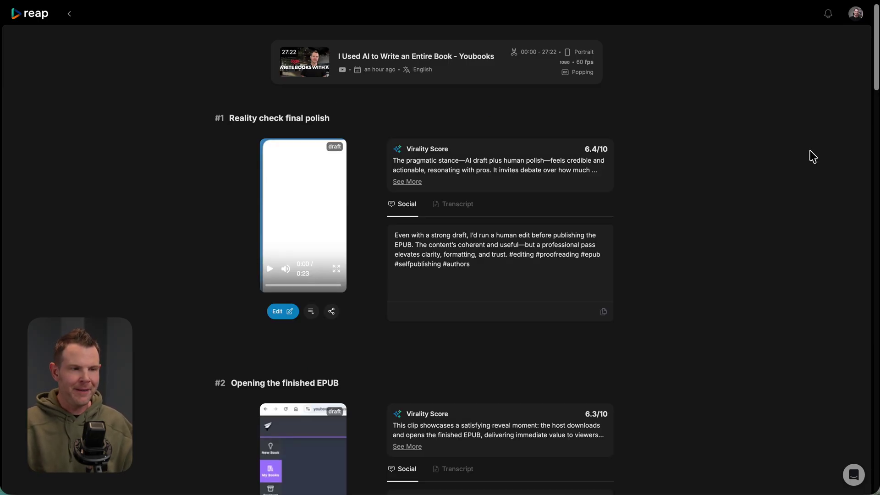
drag(877, 85, 862, 426)
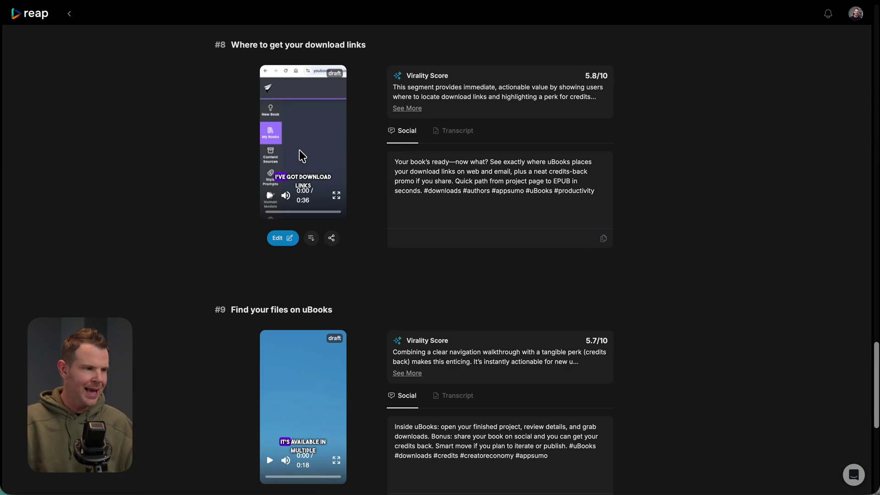
click(280, 238)
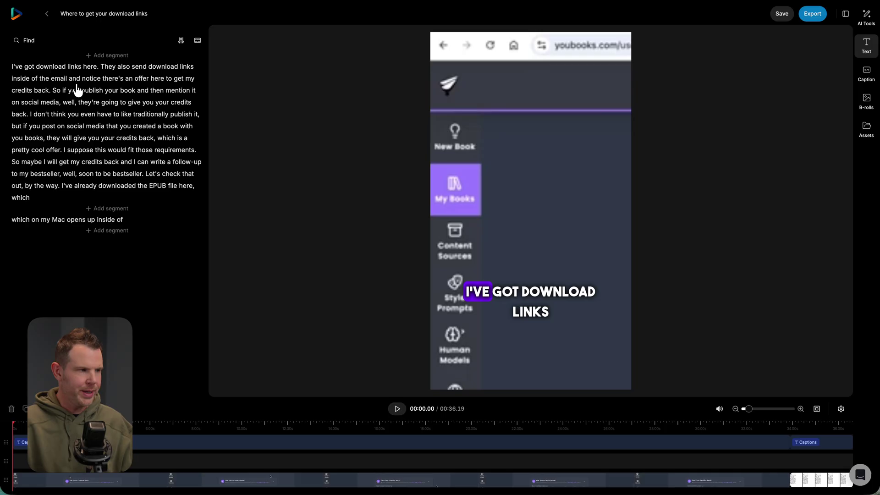
- Try removing the video for the transcript phrase "So if you publish your book", and undo the removal
drag(52, 90, 98, 92)
right_click(51, 97)
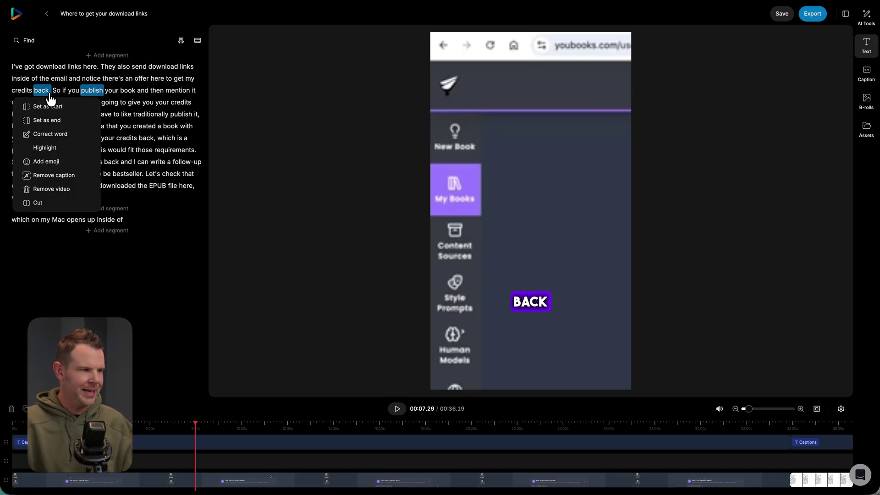
right_click(56, 91)
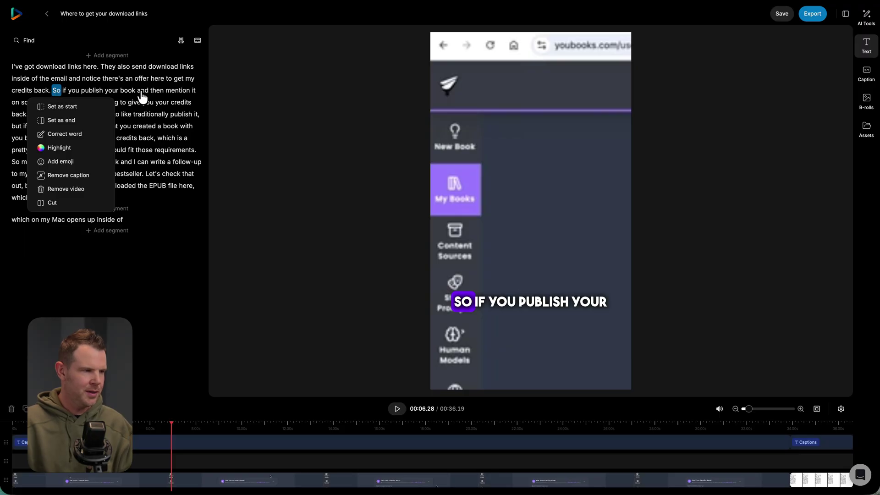
drag(59, 91, 131, 95)
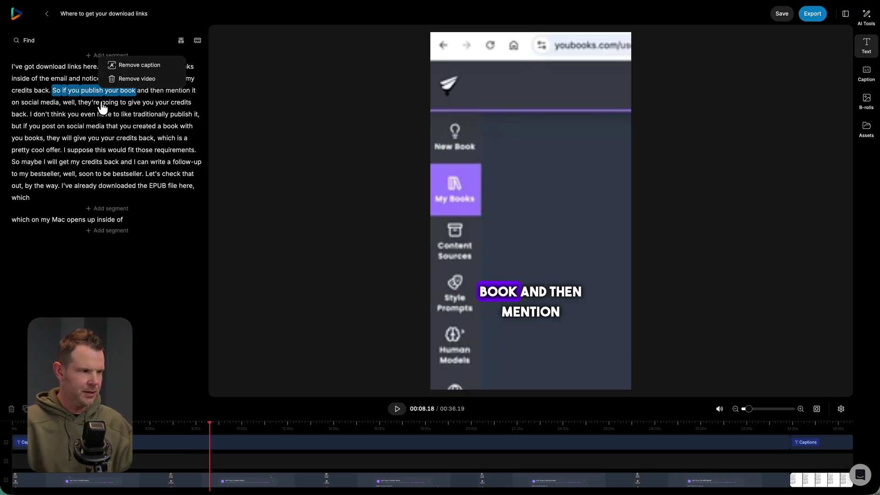
click(151, 80)
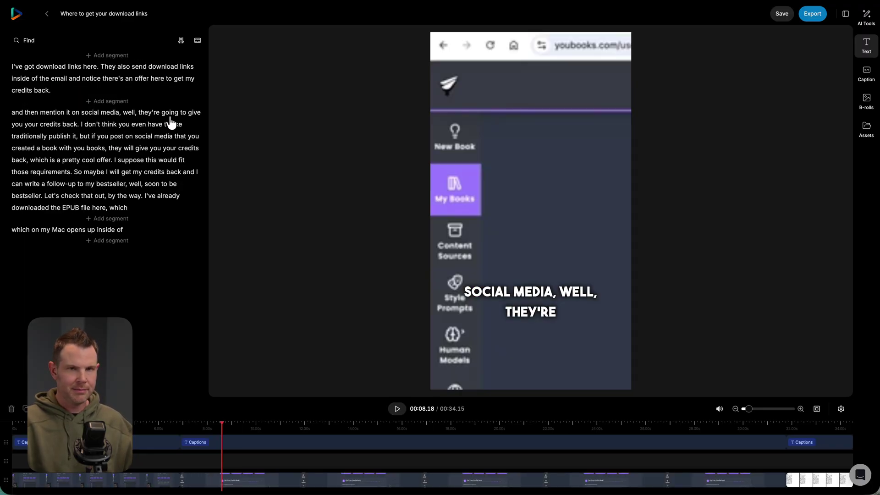
click(55, 409)
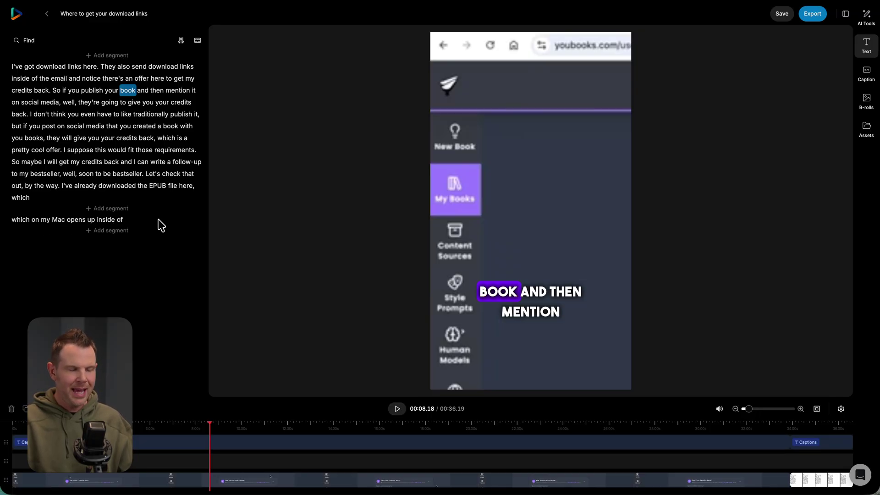
- Add the segment "the Books app." from the transcription to the end of the clip
click(96, 231)
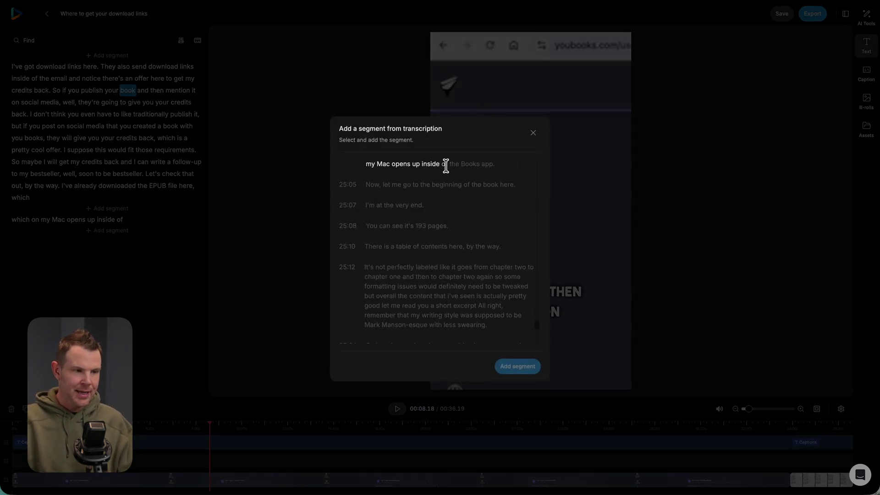
drag(503, 164, 449, 165)
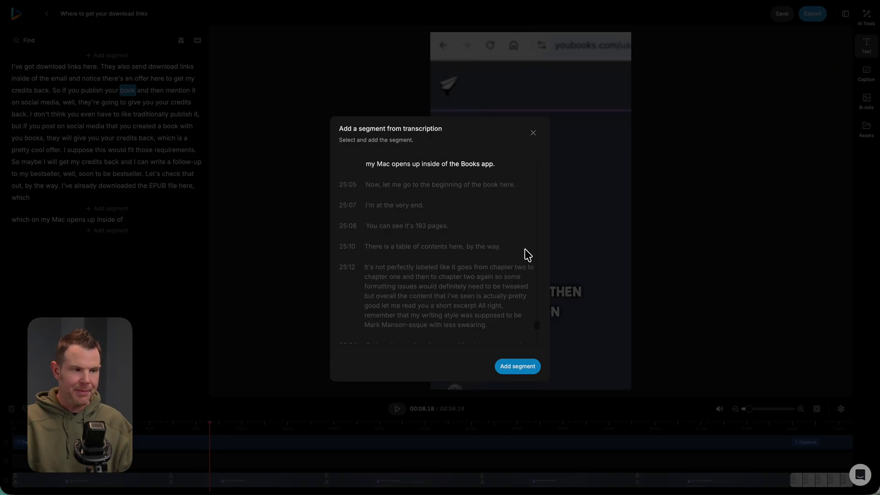
click(522, 369)
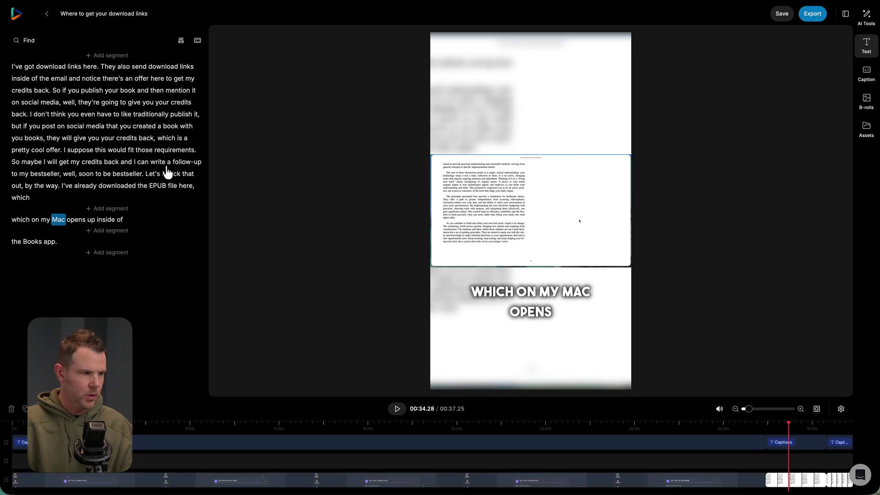
- Try correcting the spelling of the word "EPUB" before "file here" in the transcript
right_click(156, 186)
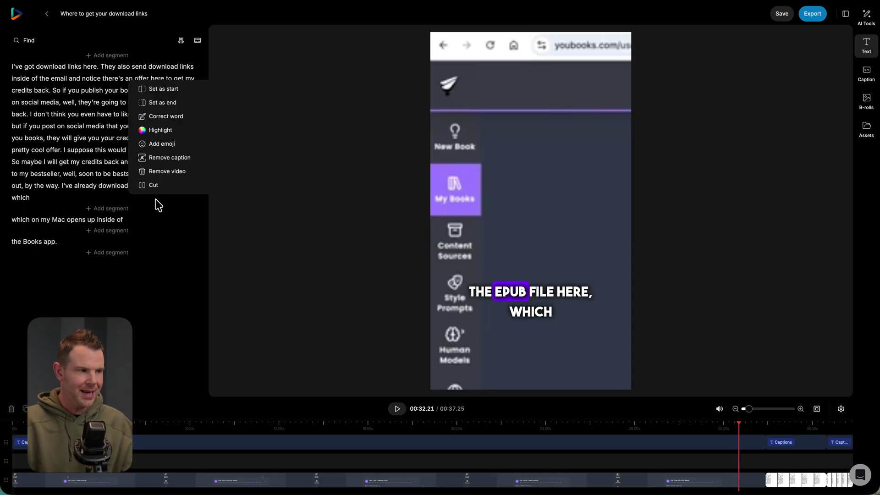
click(185, 120)
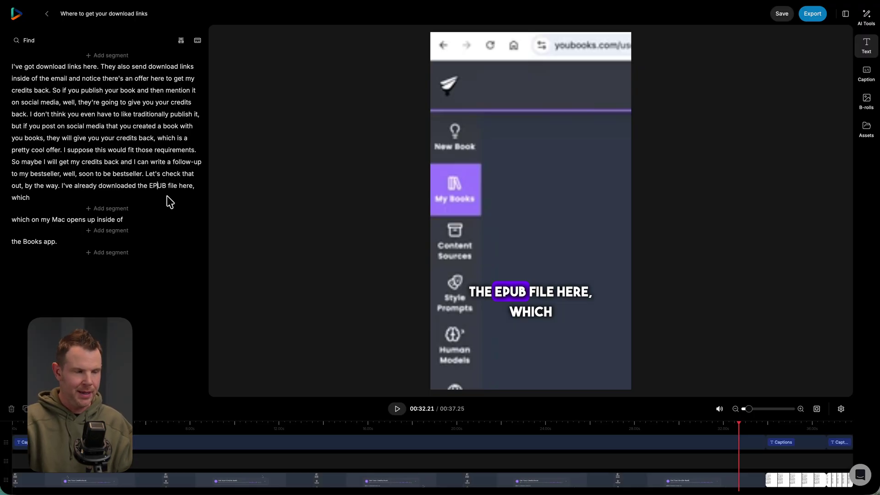
key(Delete)
key(BackSpace)
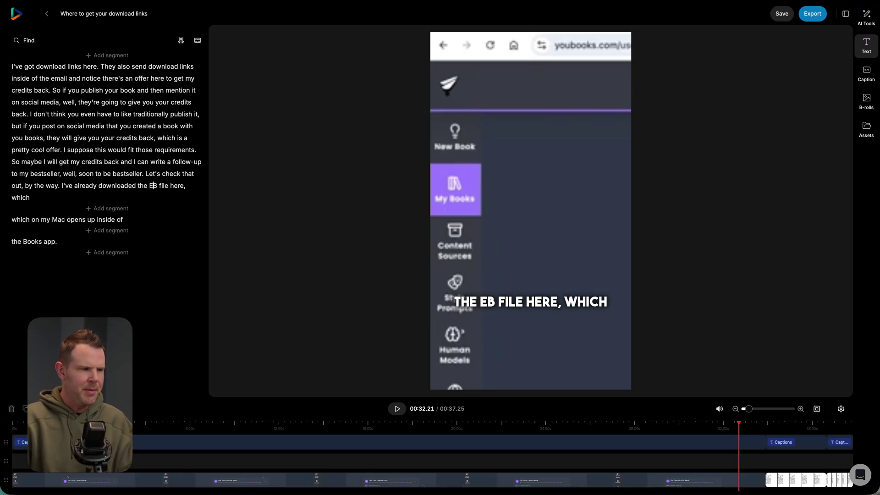
key(Delete)
key(BackSpace)
text(ePub)
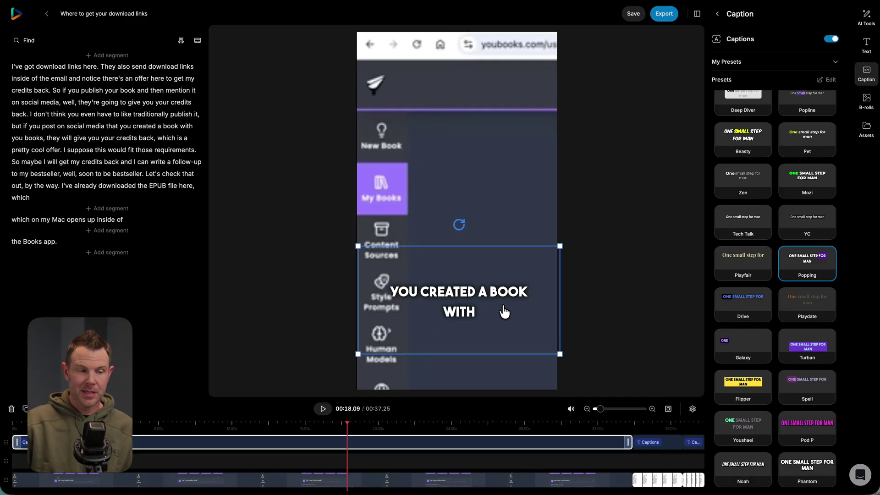
- Move the captions up on the canvas, to slightly below the middle of the portrait frame
drag(500, 297, 497, 336)
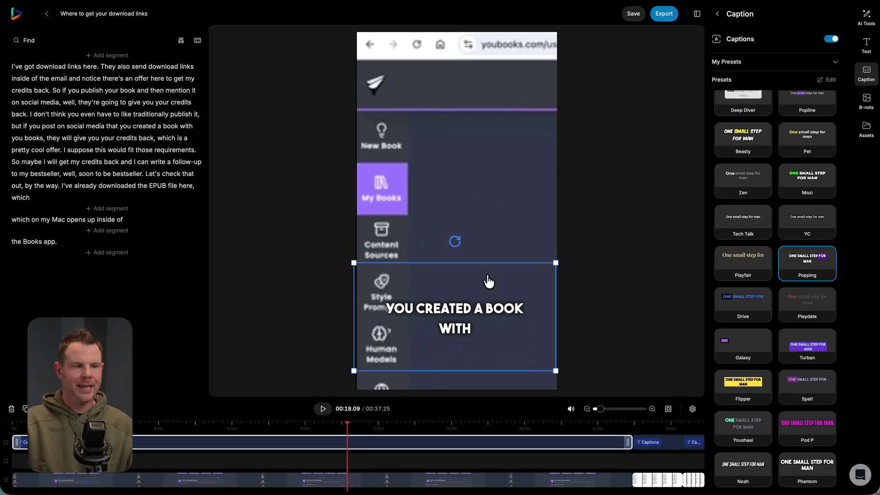
drag(489, 281, 485, 255)
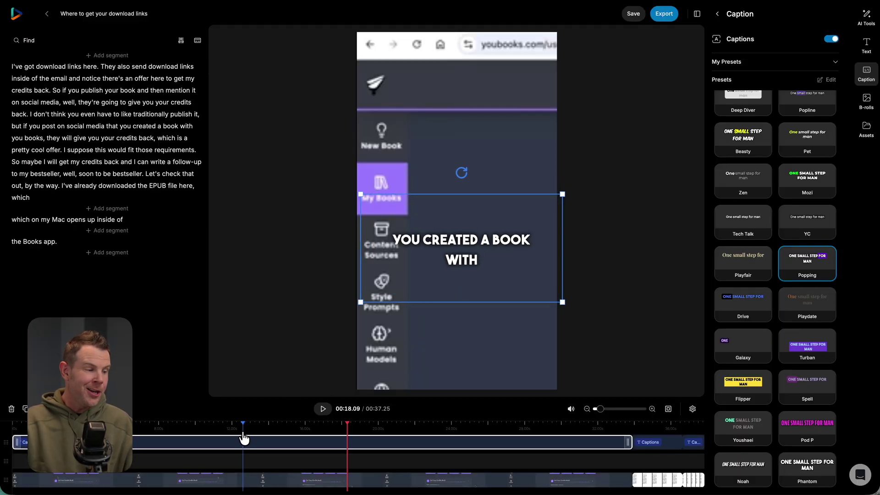
- Reposition the main video within the portrait frame so that the presenter's webcam inset fills the lower part
click(288, 480)
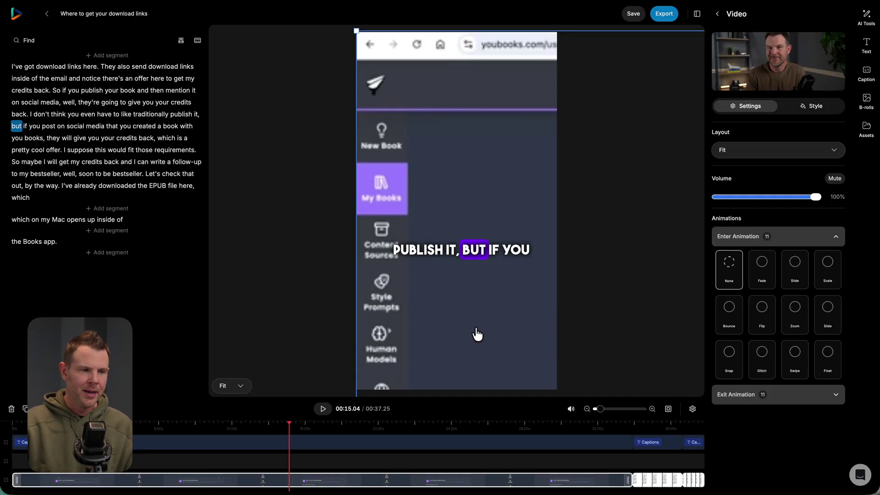
drag(477, 334, 460, 10)
click(317, 438)
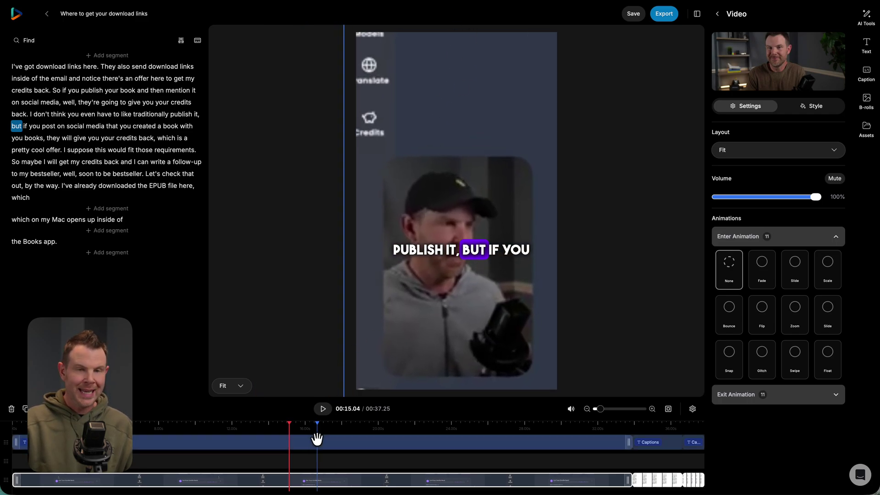
- Split the main video at 00:17.28, just before "created a book with you books"
click(285, 423)
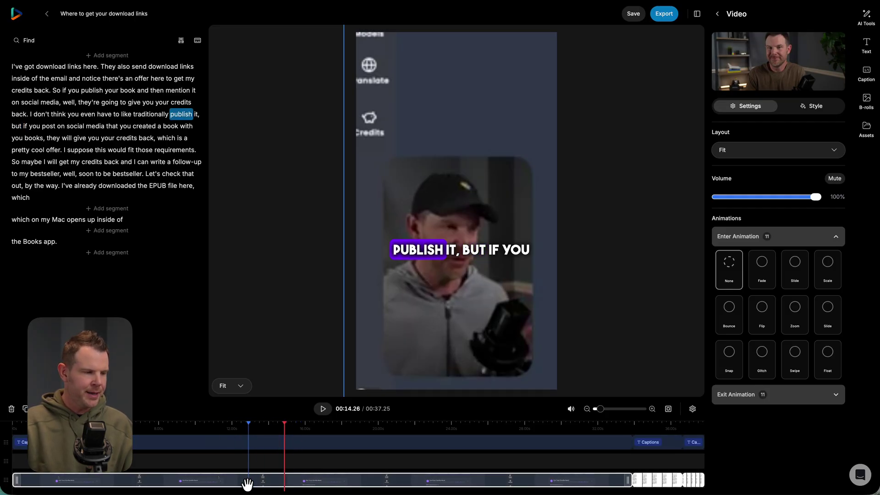
click(341, 484)
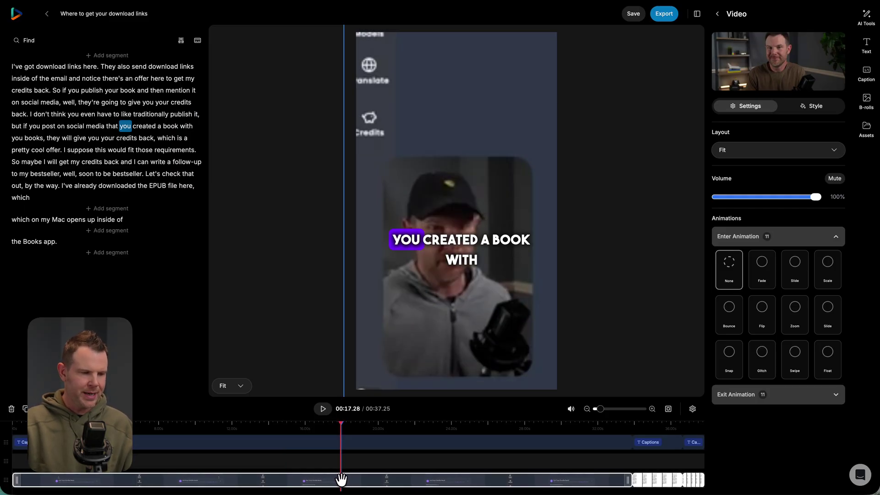
right_click(341, 480)
click(369, 486)
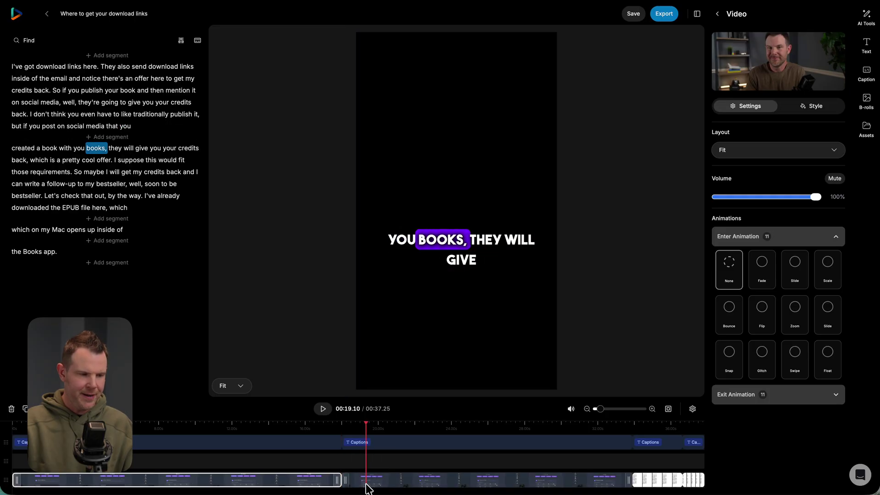
- Set the layout of the video segment starting with "created a book with you books" to Fill
click(365, 480)
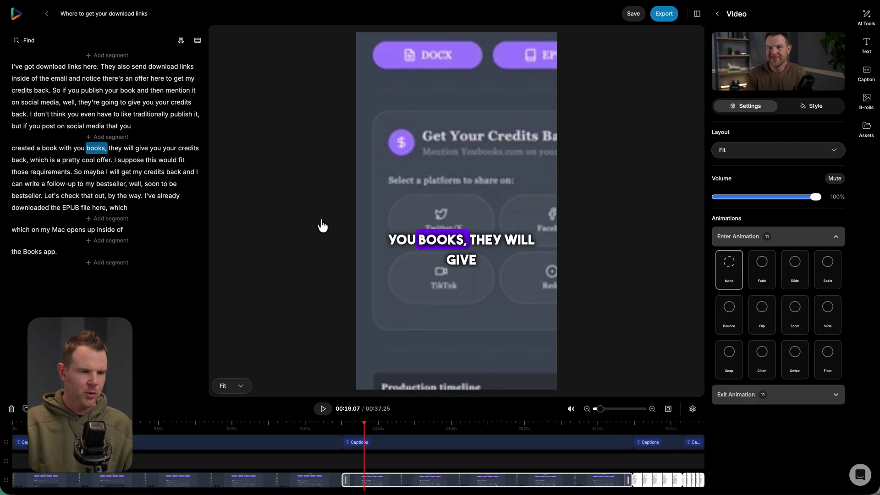
drag(600, 409, 596, 409)
click(492, 312)
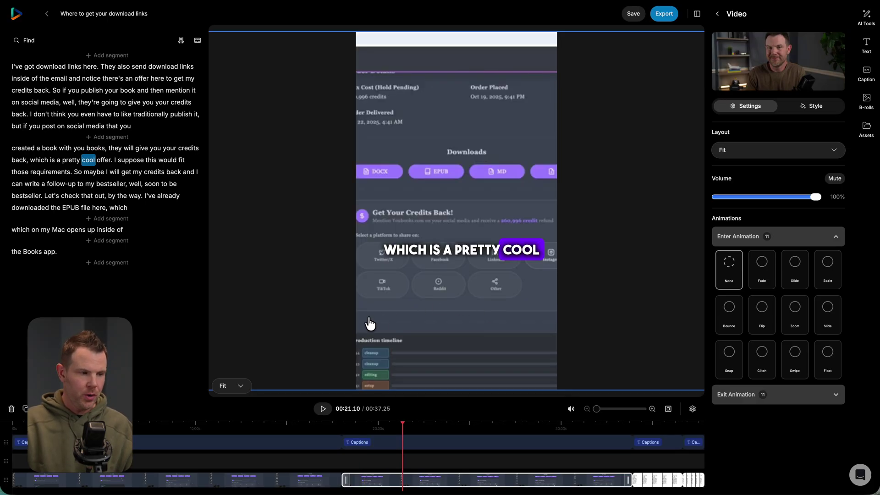
click(241, 390)
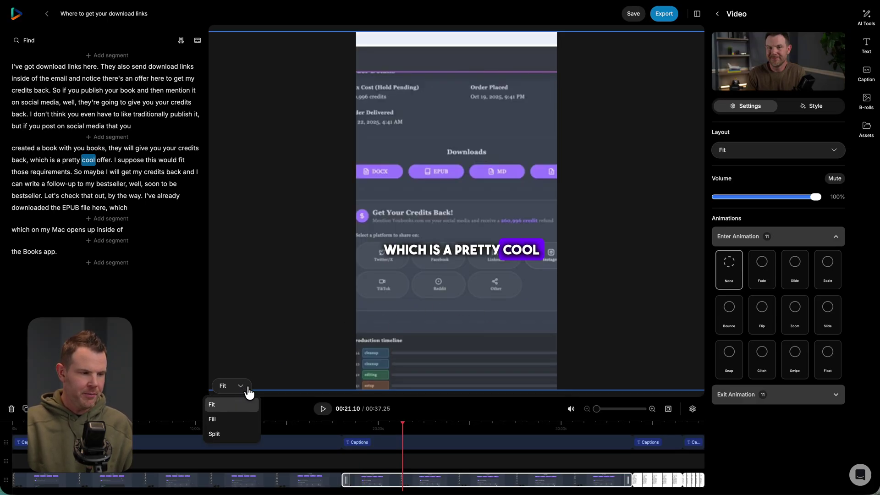
click(238, 418)
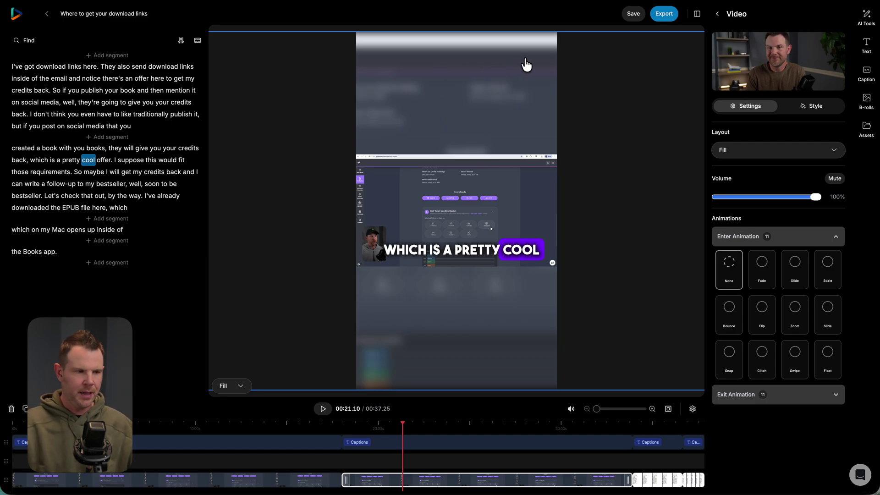
- Move that segment's captions down into the blurred area beneath the inset video and open their caption settings
drag(469, 251, 466, 326)
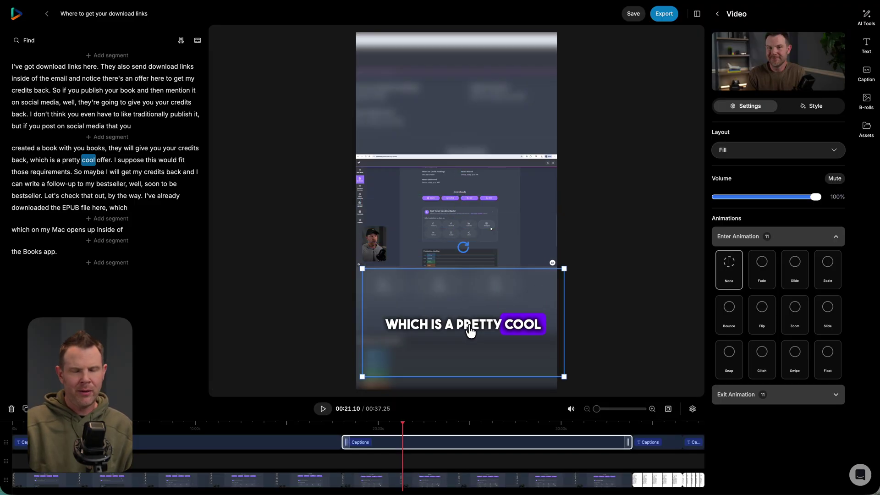
click(467, 326)
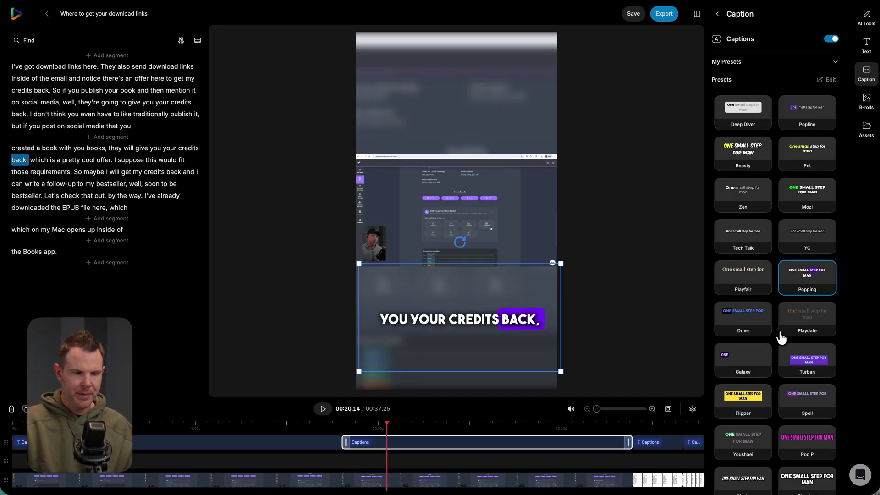
- Browse the caption presets and try toggling the captions' visibility
scroll(788, 381, down, 1)
scroll(788, 381, up, 1)
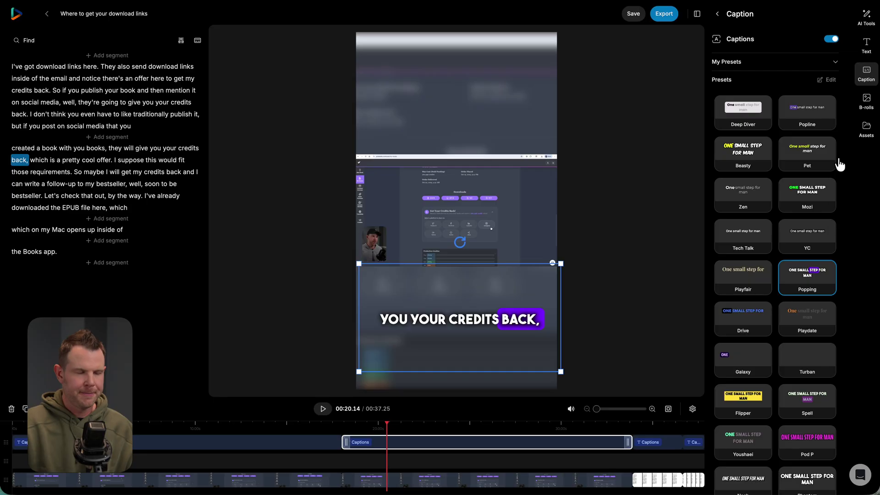
click(831, 40)
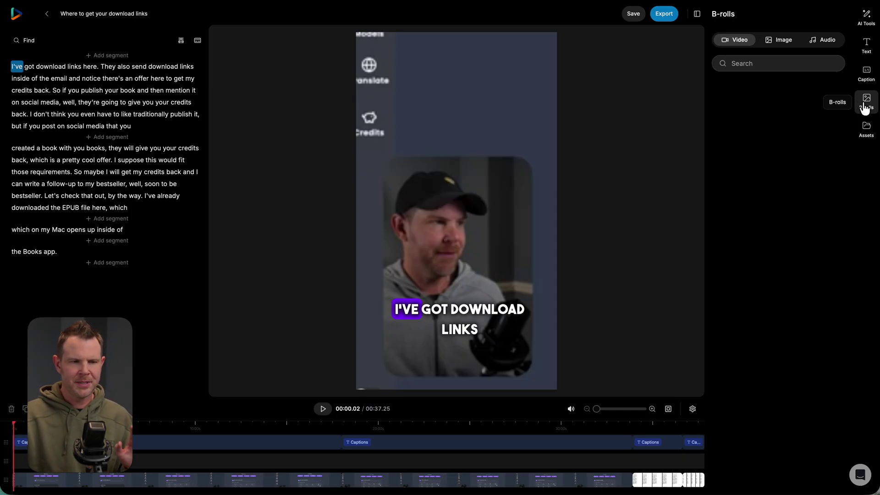
- Search the video B-rolls for "reading" and insert the clip of the woman reading outdoors at the start of the timeline
click(868, 132)
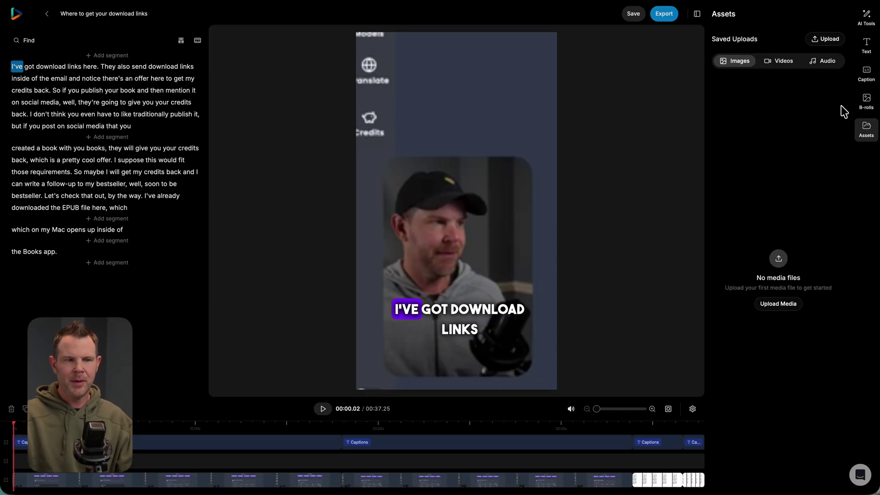
click(870, 112)
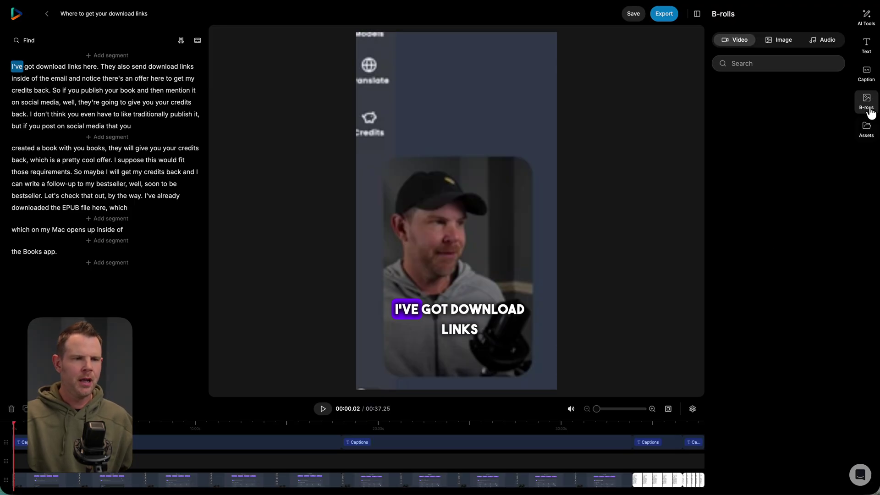
click(777, 63)
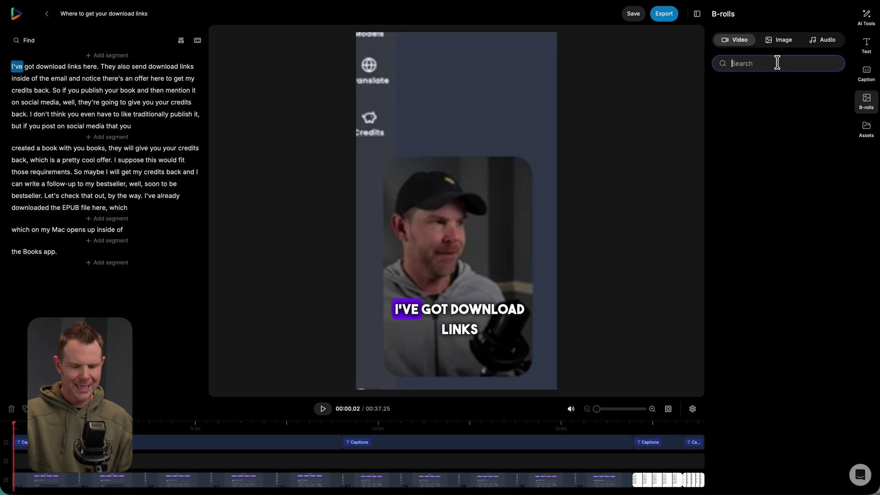
text(reading)
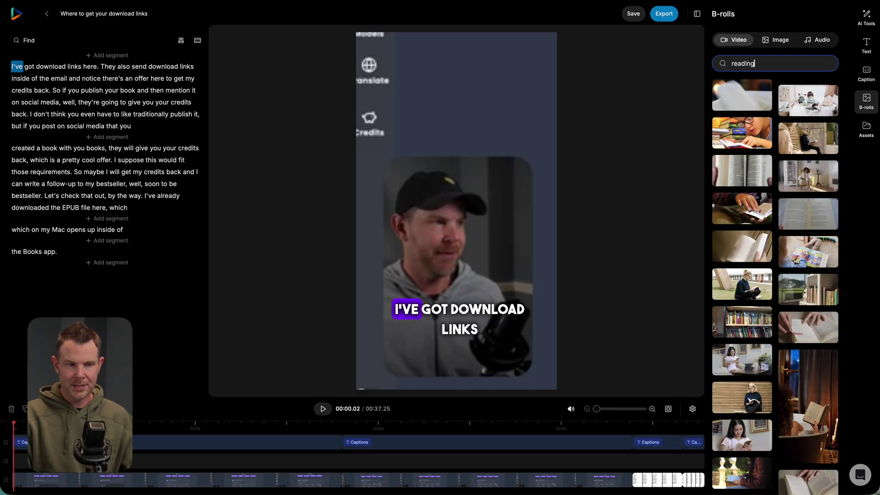
click(749, 282)
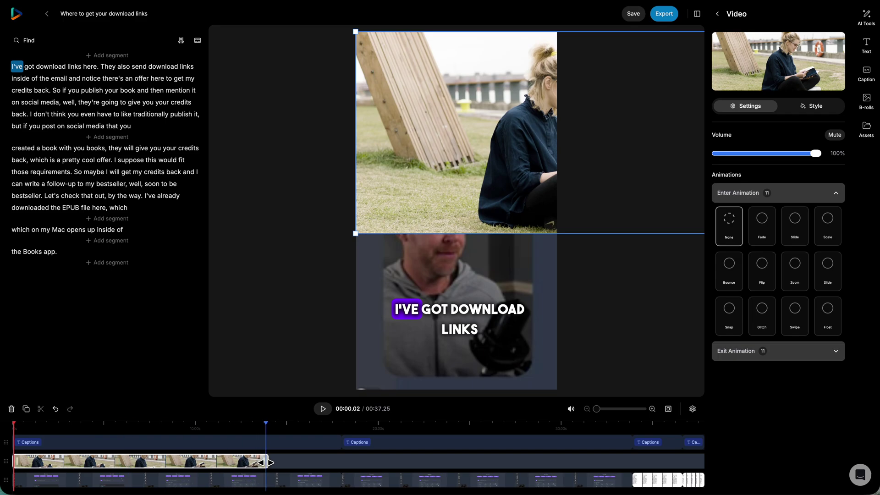
- Trim the reading B-roll clip to 6 seconds and move it to start at about 19 seconds on the timeline
drag(267, 462, 122, 470)
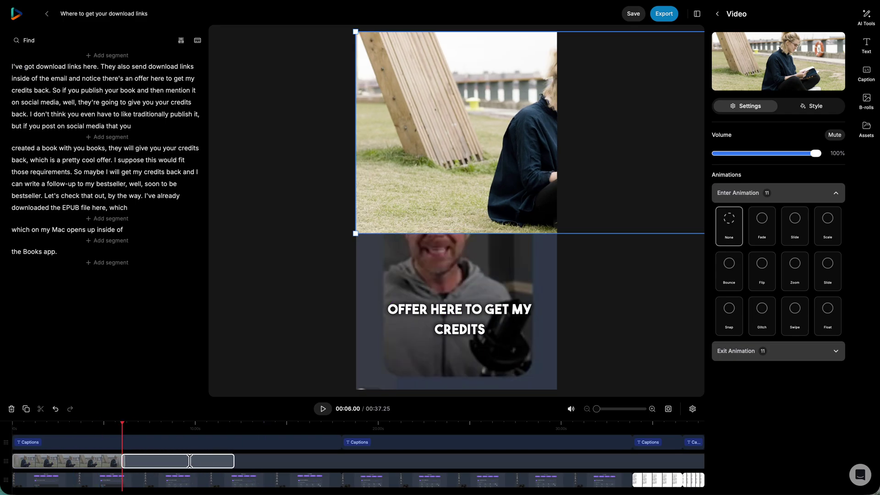
drag(400, 467, 427, 467)
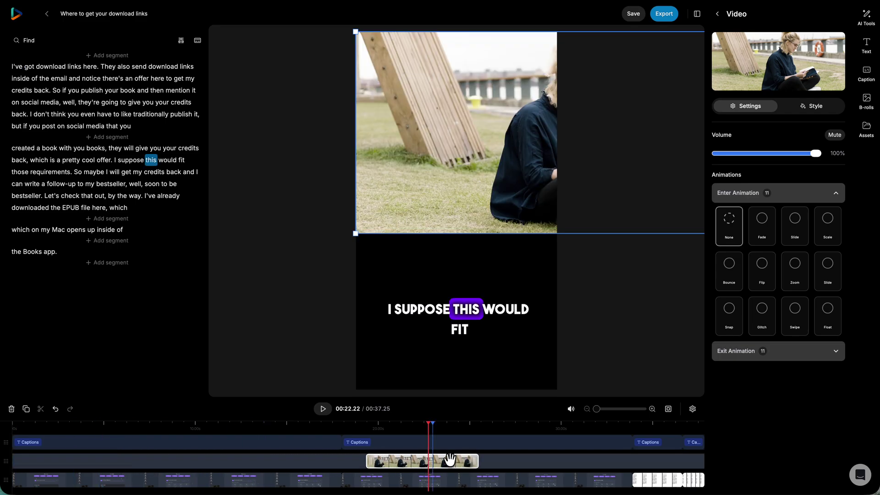
- Enlarge the B-roll clip and reposition it so the reading woman fills the whole portrait frame
drag(392, 135, 390, 138)
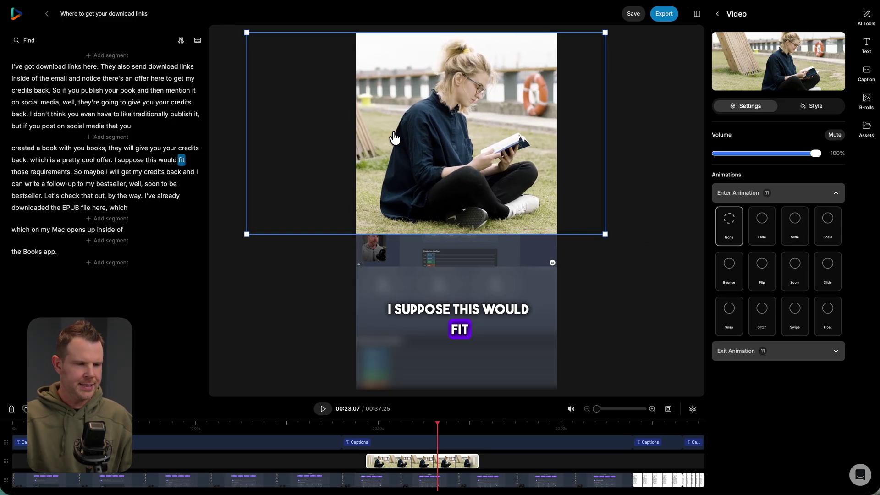
drag(605, 234, 604, 290)
drag(521, 266, 537, 221)
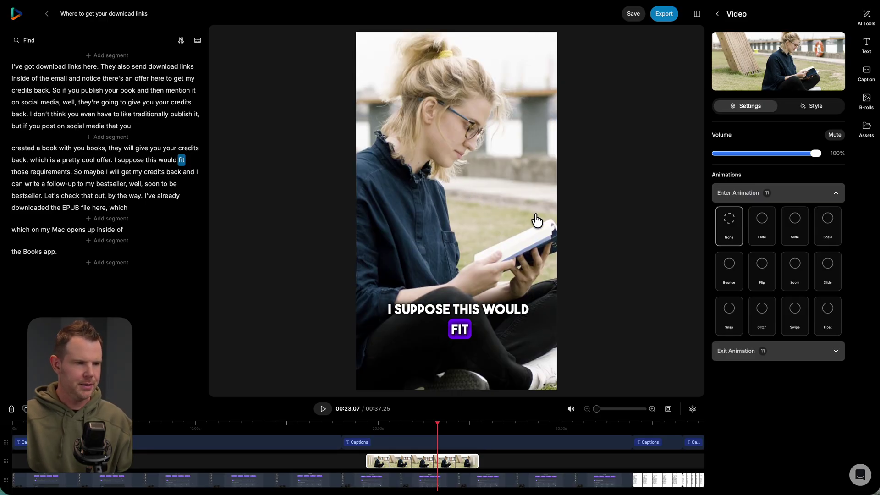
- Save the edited clip and export it
click(640, 16)
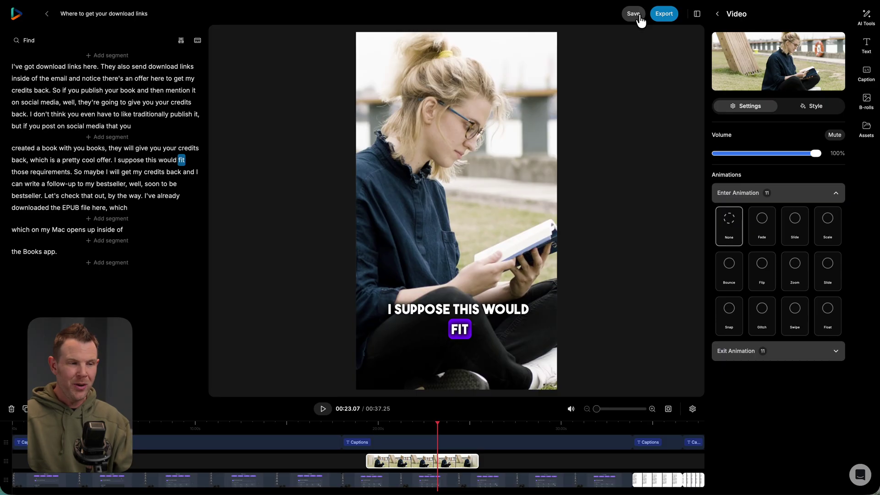
click(287, 426)
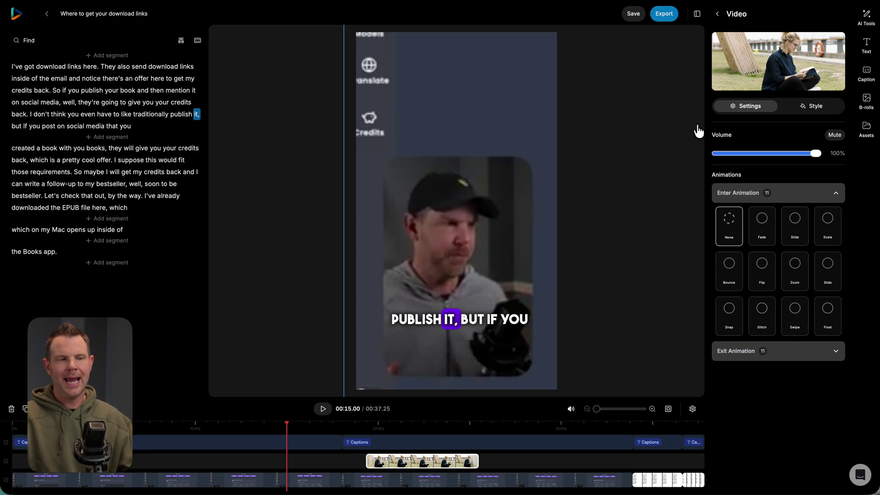
click(633, 14)
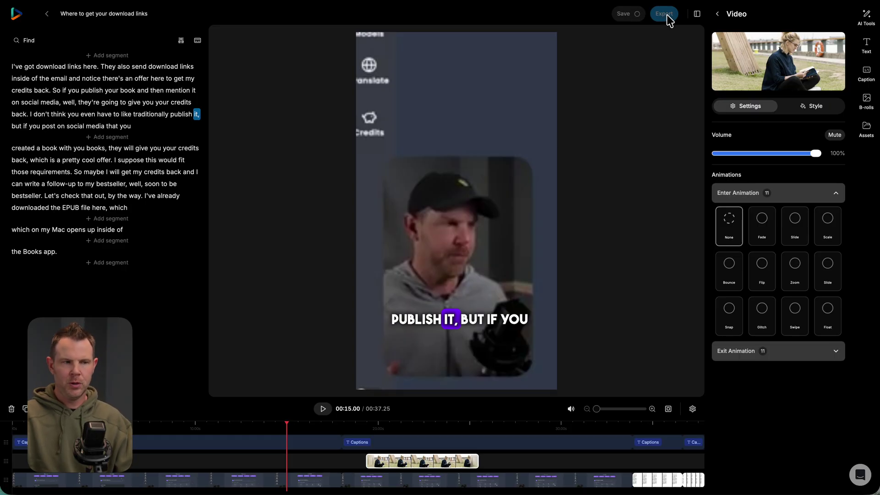
click(666, 15)
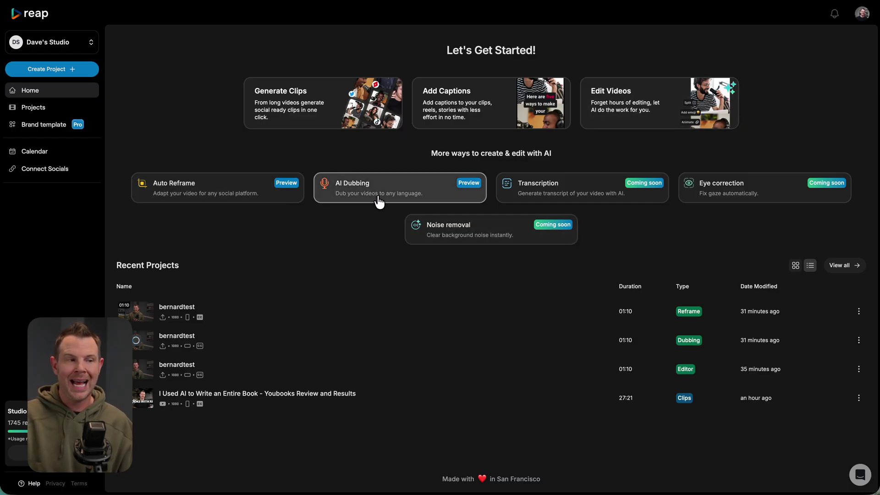
- Look over the Add Captions tool and the AI Editor's upload and resolution options
click(454, 111)
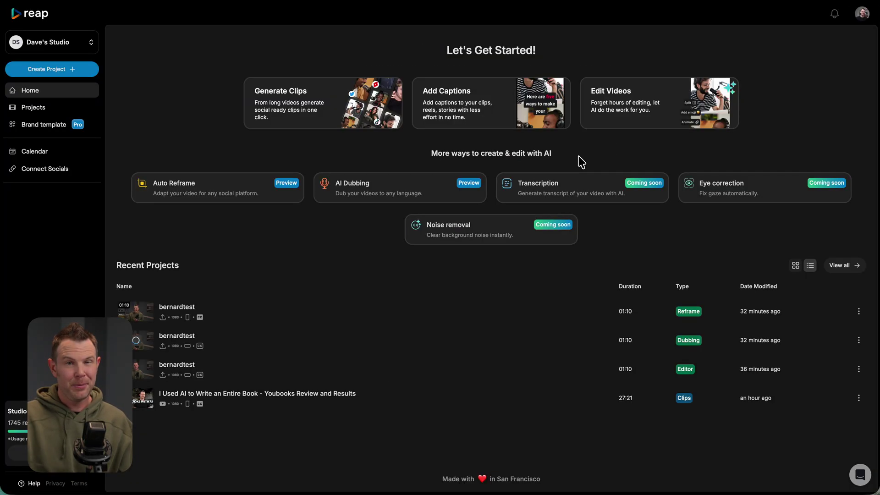
click(648, 122)
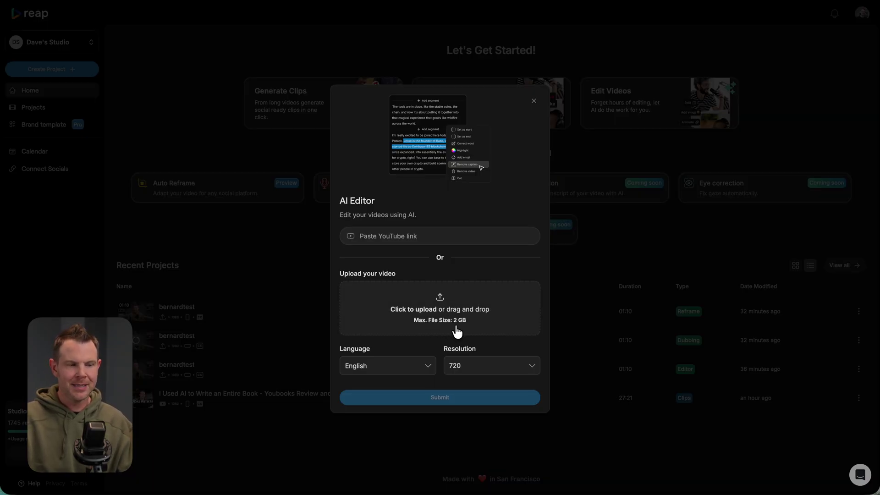
click(472, 367)
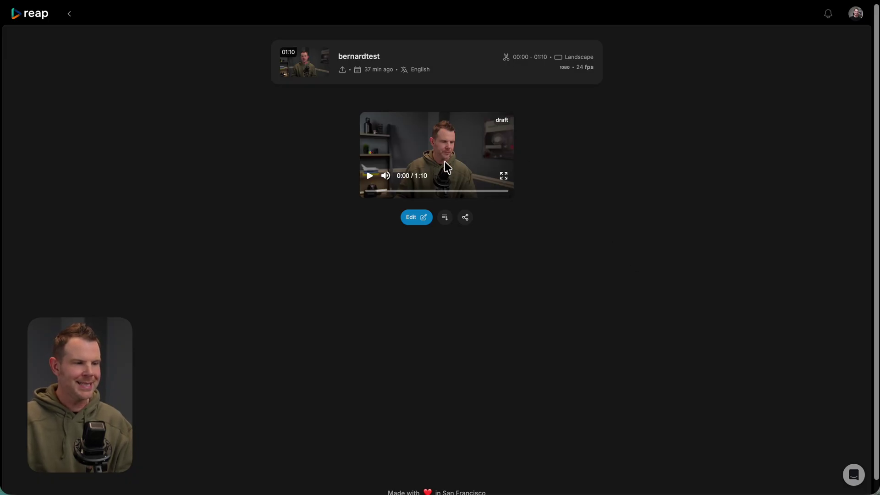
- Open the bernardtest Editor project for editing and remove the video of the first two repeated "I don't feel like a…" takes through the transcript
click(417, 219)
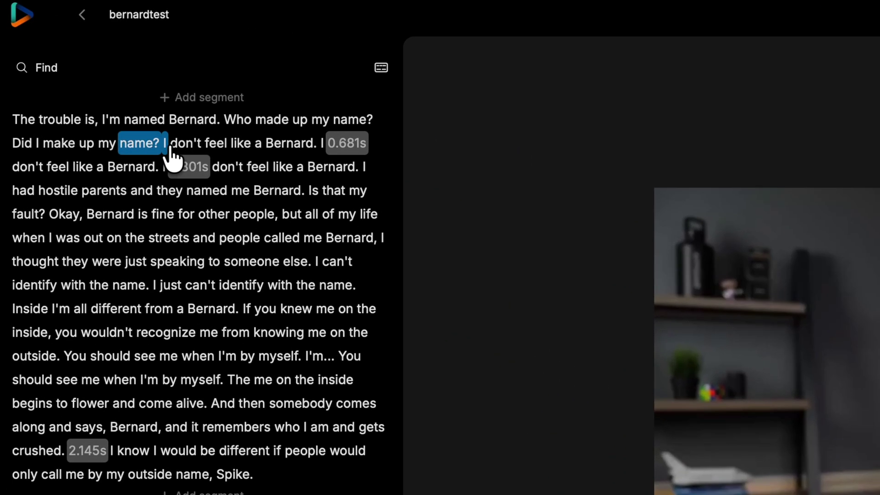
click(89, 79)
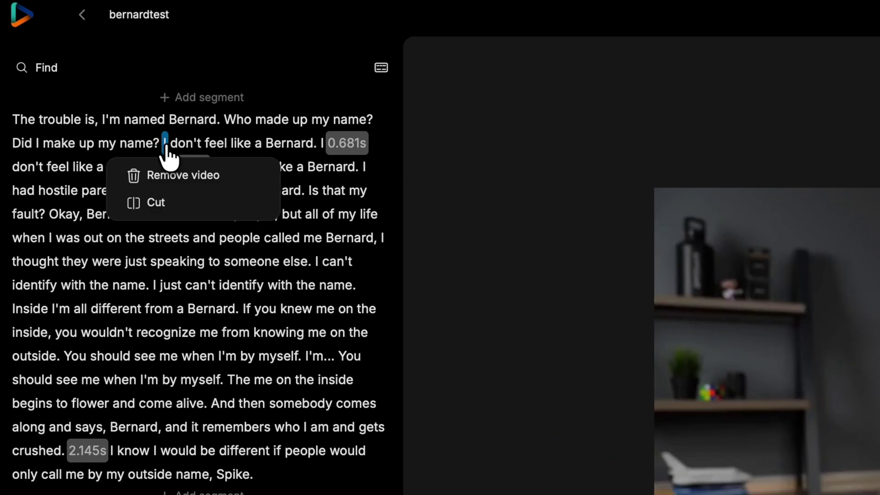
drag(166, 146, 158, 170)
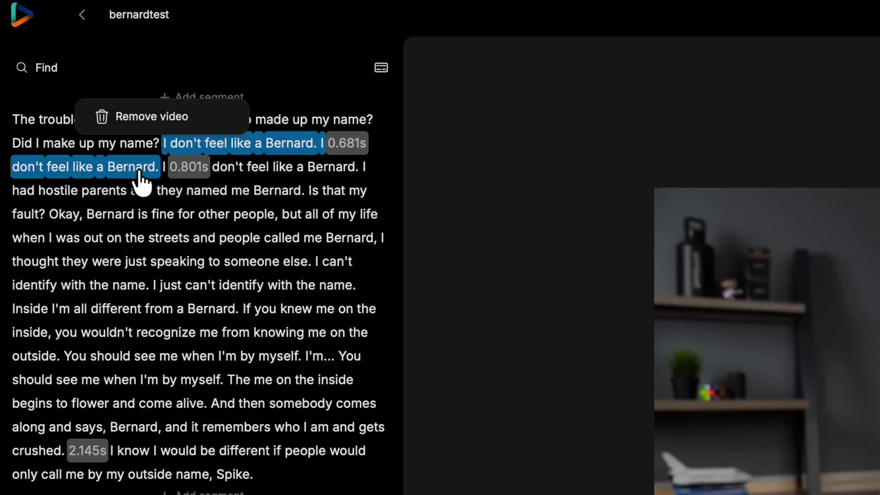
click(137, 120)
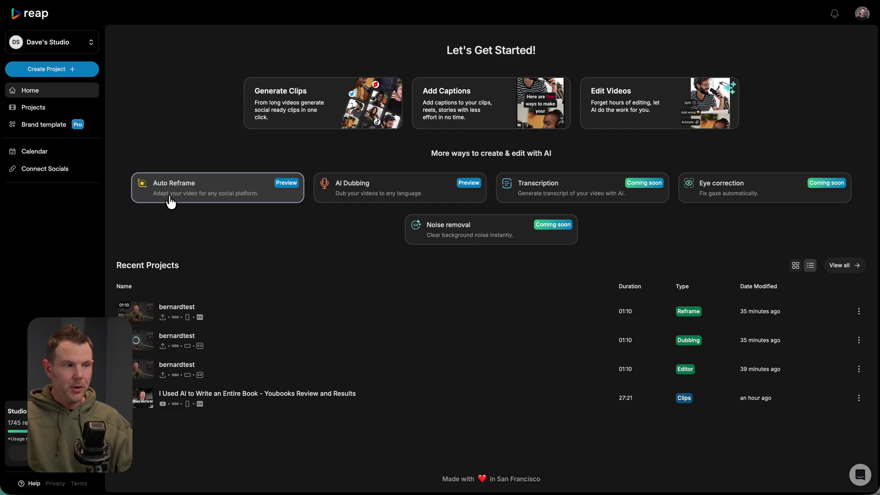
- Check the Auto Reframe upload and orientation options and open the bernardtest Reframe project in the editor
click(172, 195)
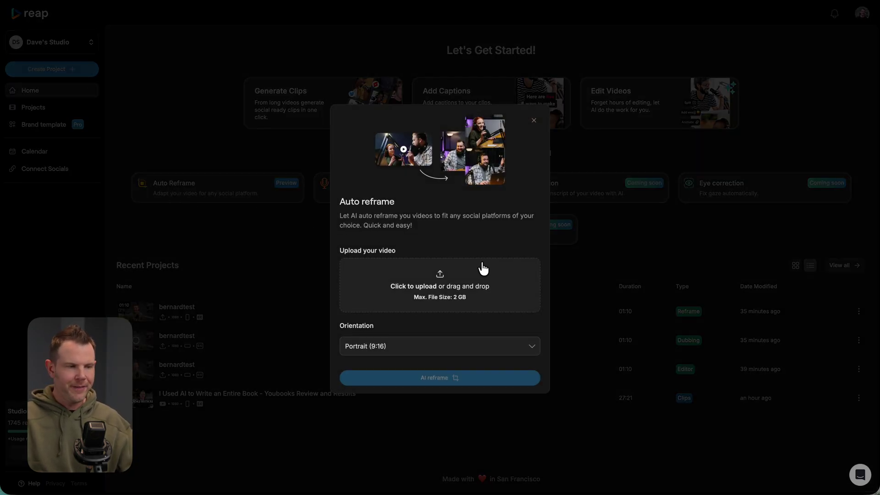
click(534, 121)
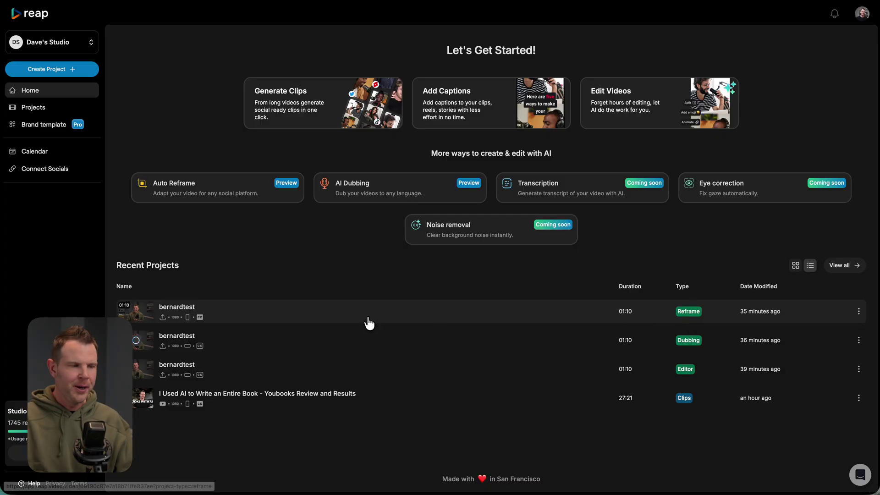
click(142, 320)
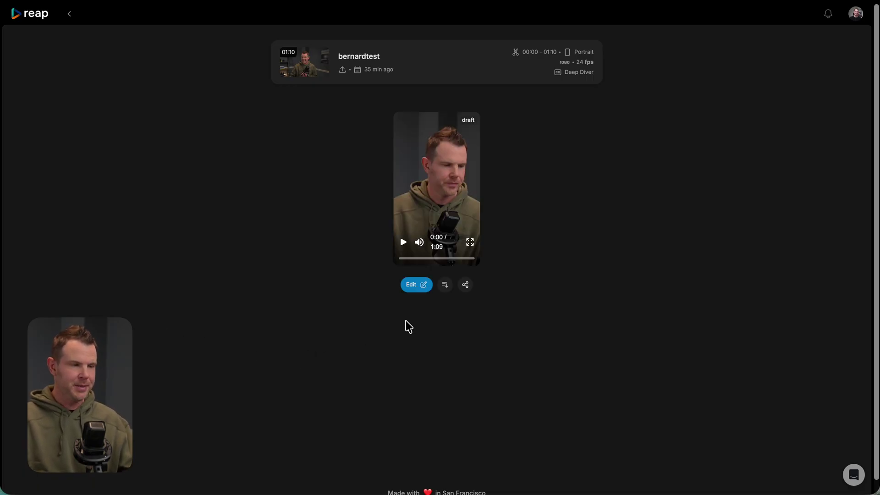
click(415, 287)
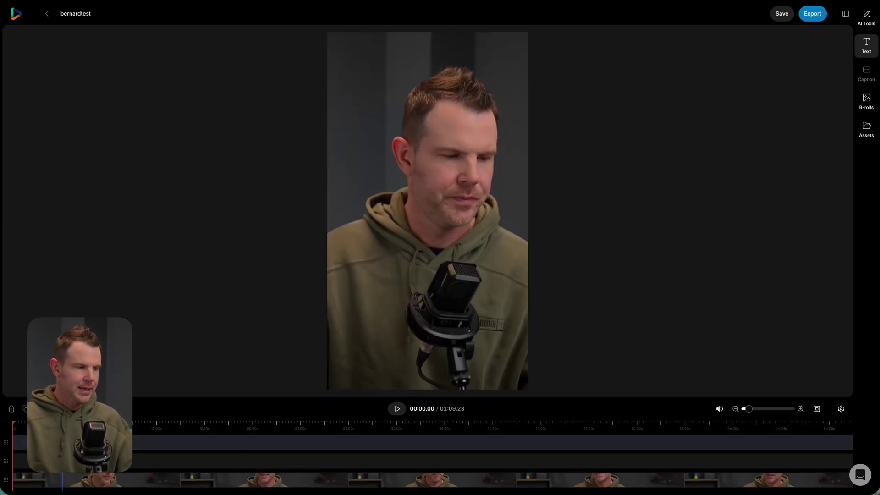
- Sample several points along the reframed video's timeline to examine how the speaker is kept in the portrait frame
click(286, 436)
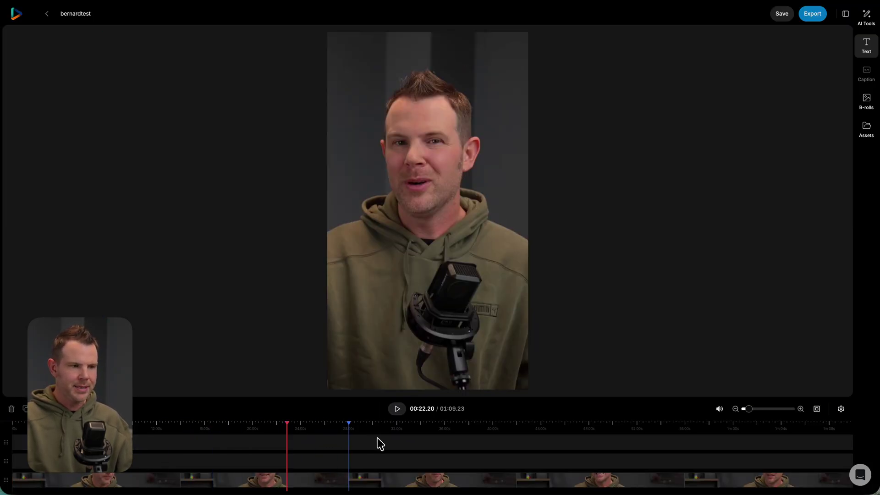
click(620, 431)
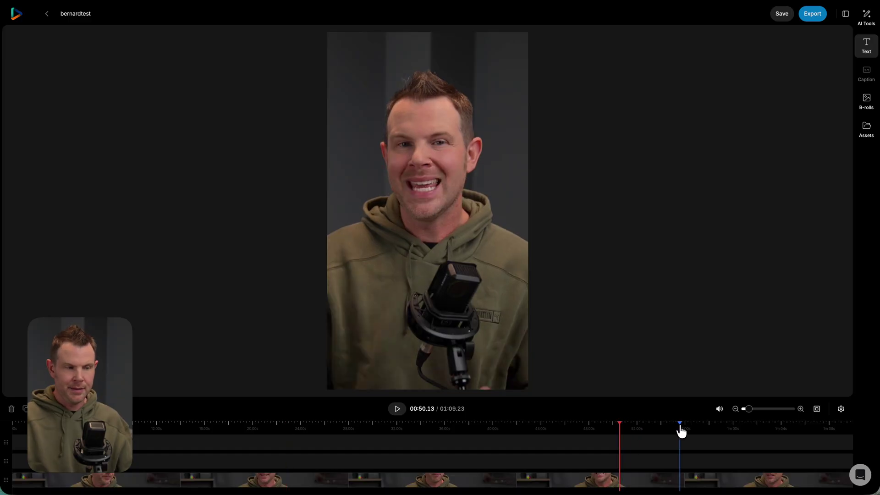
click(721, 431)
click(220, 435)
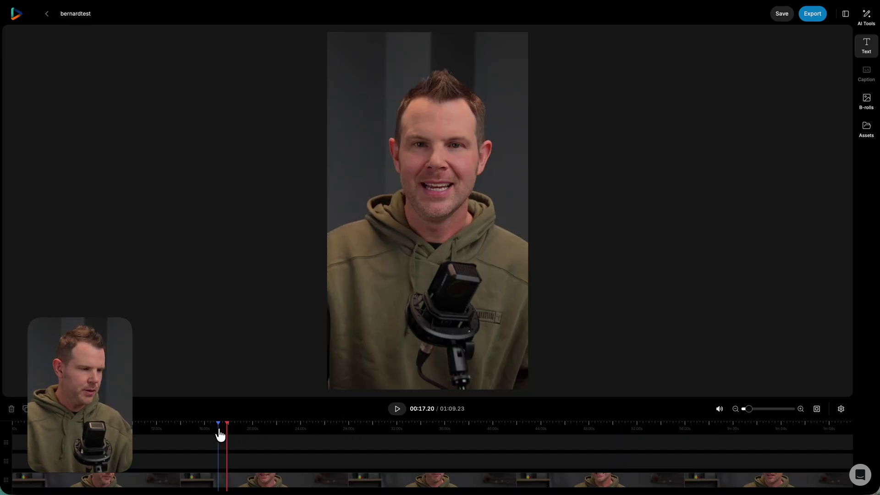
click(440, 429)
click(513, 429)
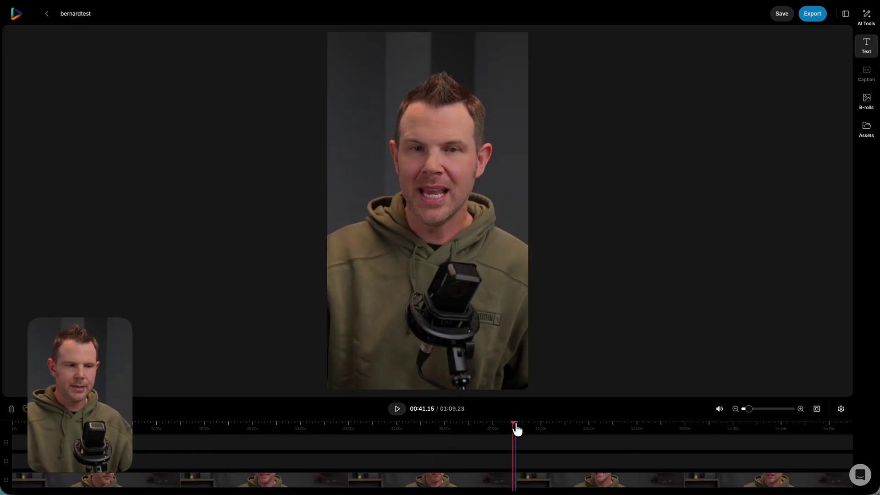
click(612, 430)
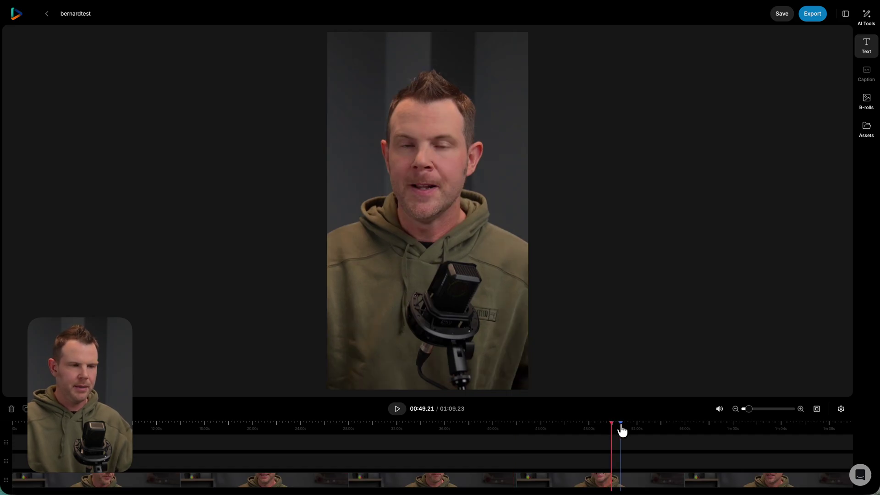
click(743, 428)
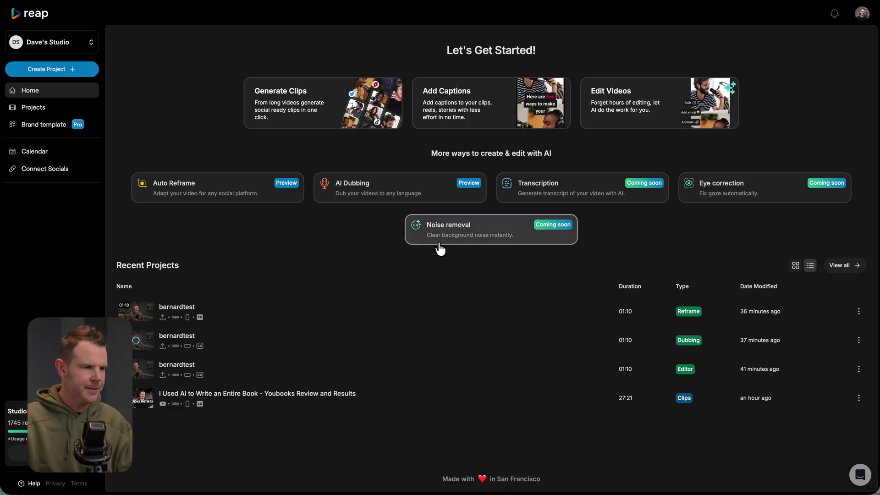
- Examine the source and target languages offered by AI Dubbing and close its setup without submitting a video
click(426, 196)
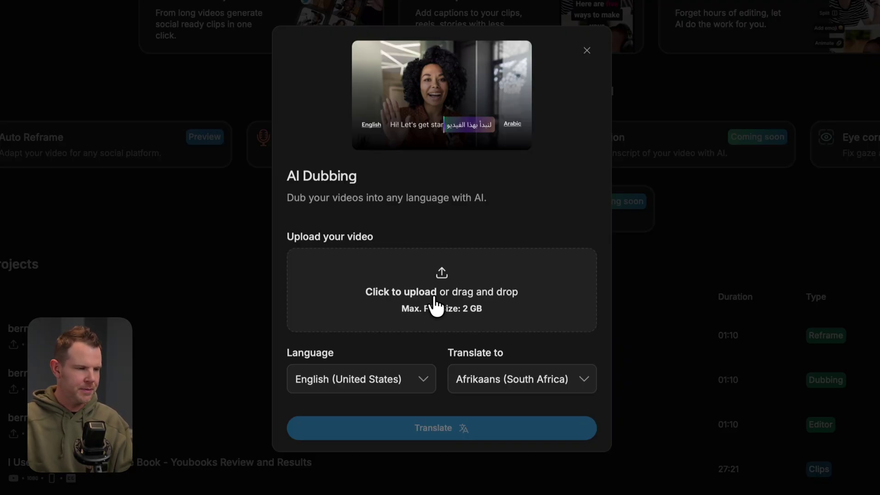
click(380, 385)
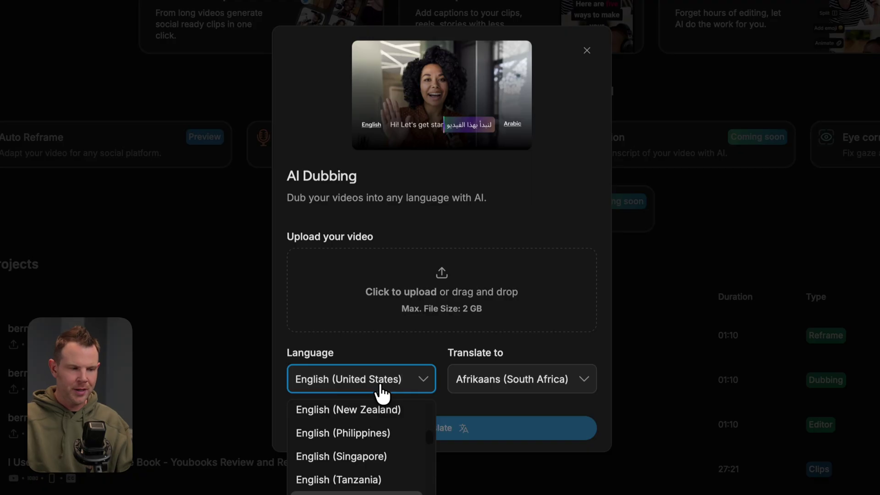
scroll(389, 464, down, 15)
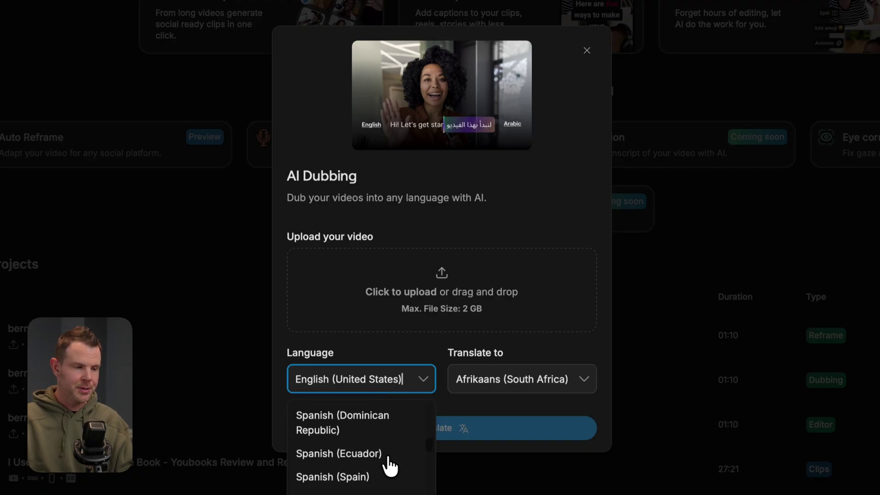
click(466, 388)
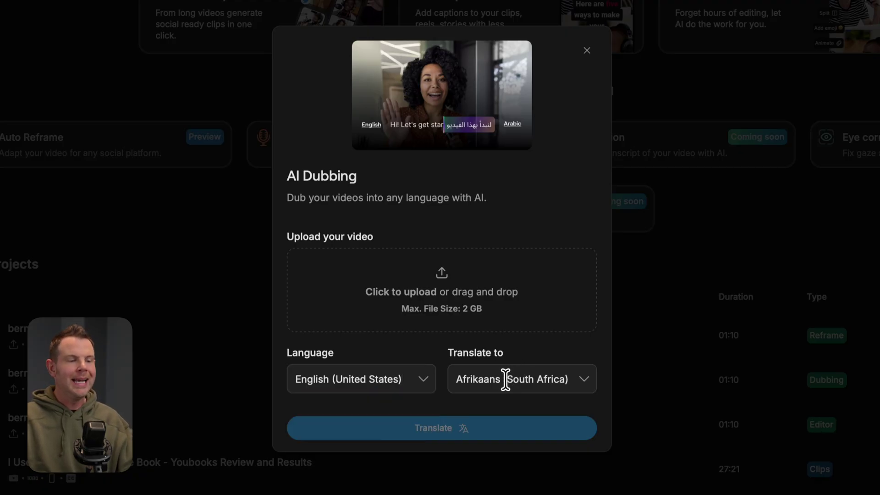
click(555, 381)
scroll(505, 489, down, 10)
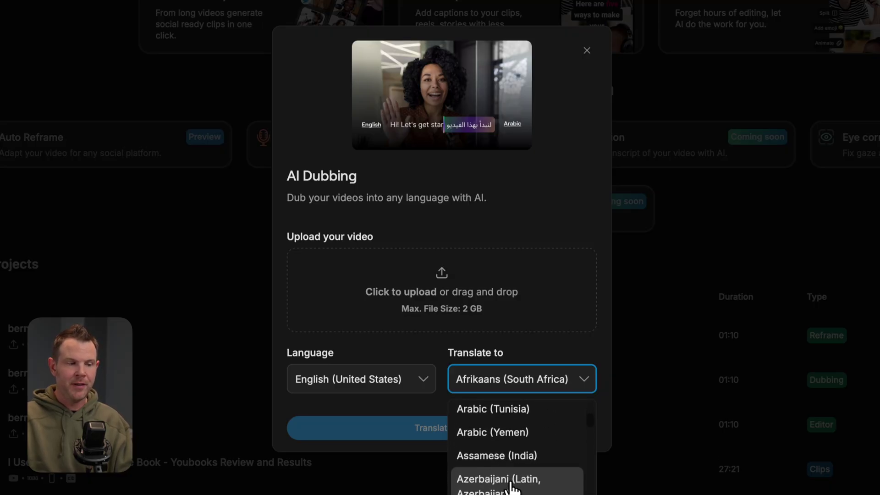
scroll(507, 477, down, 3)
click(440, 403)
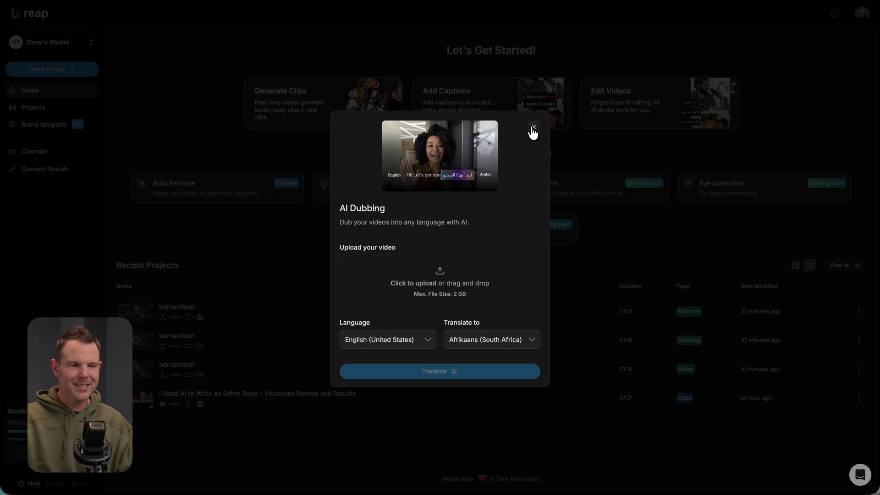
click(586, 50)
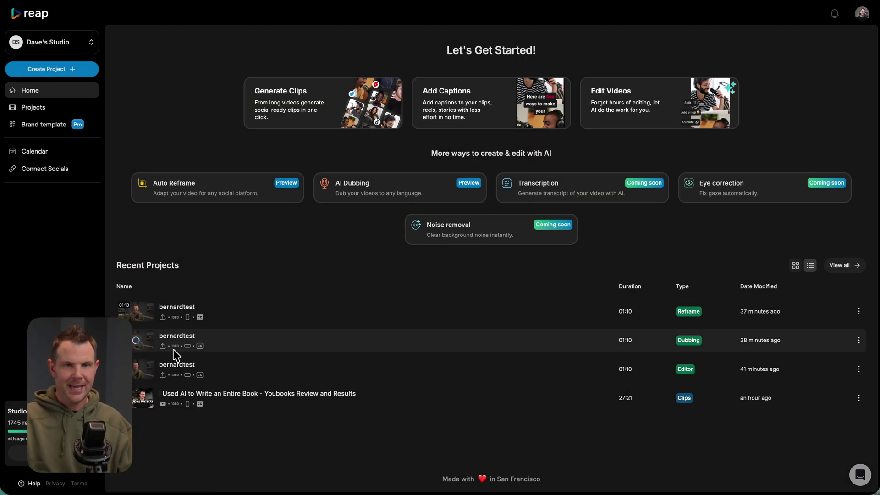
- Open the bernardtest Dubbing project, play the dubbed video and open the AI Voiceover tool
click(226, 342)
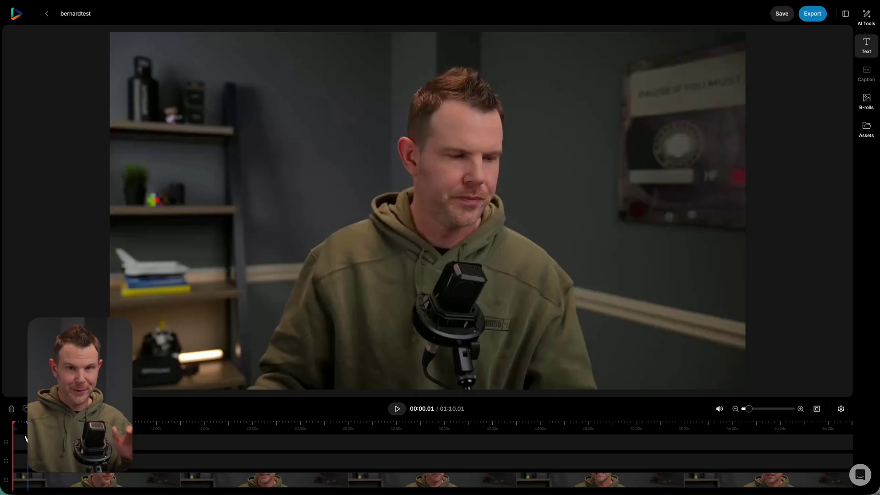
click(395, 413)
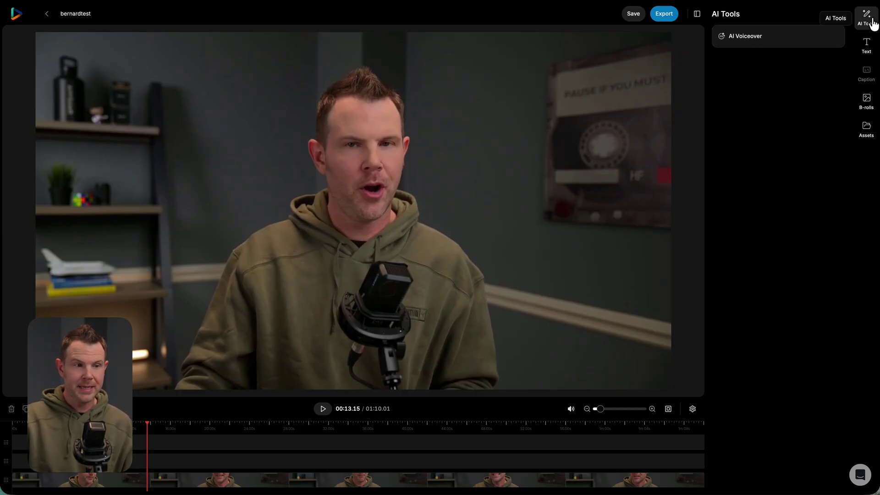
click(793, 40)
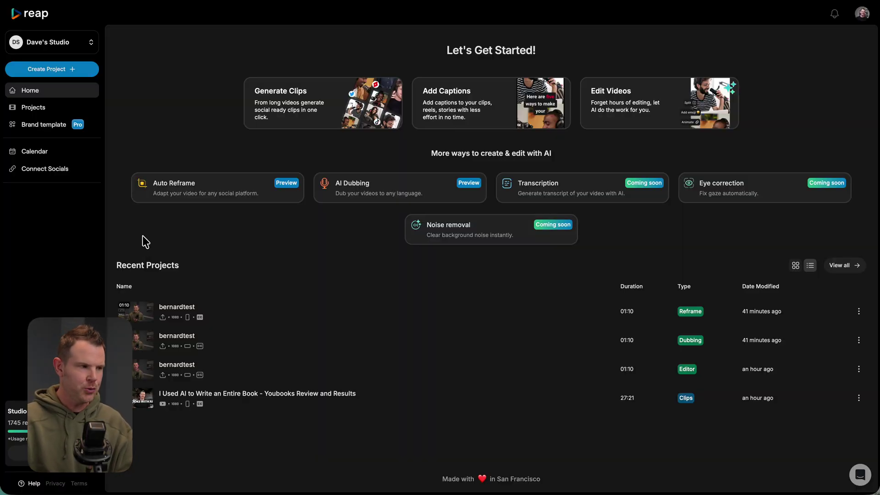
- Check which social accounts can be connected, then examine the calendar's Schedule post form and its publishing destinations, closing both without connecting or scheduling anything
click(35, 167)
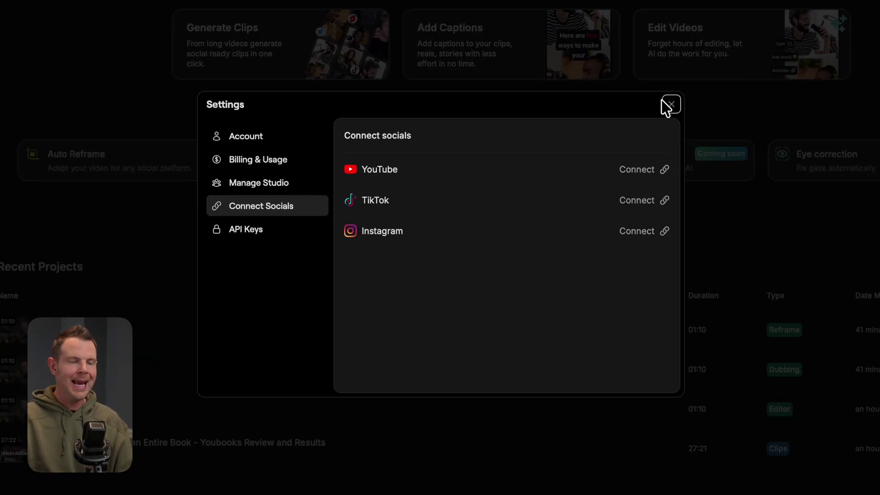
click(776, 34)
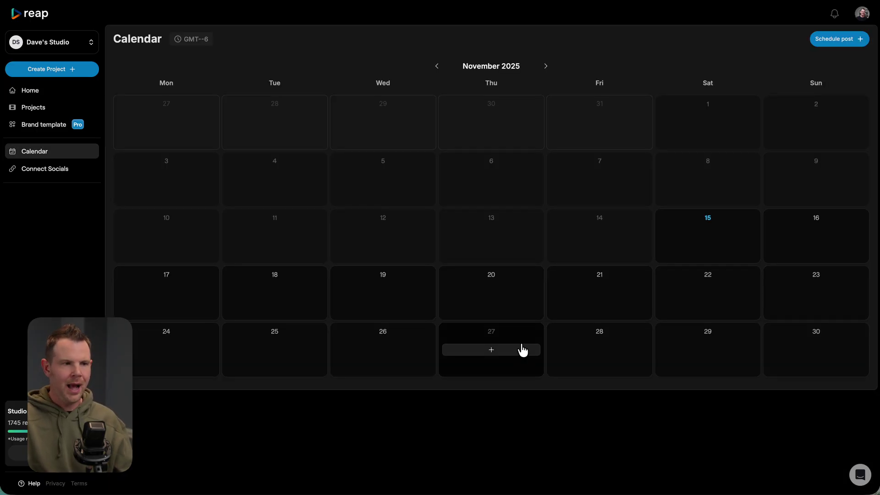
click(848, 39)
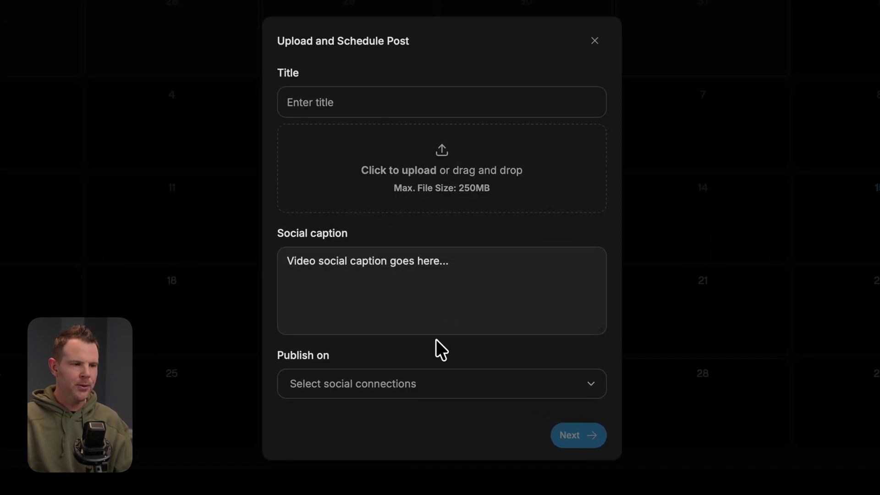
click(420, 382)
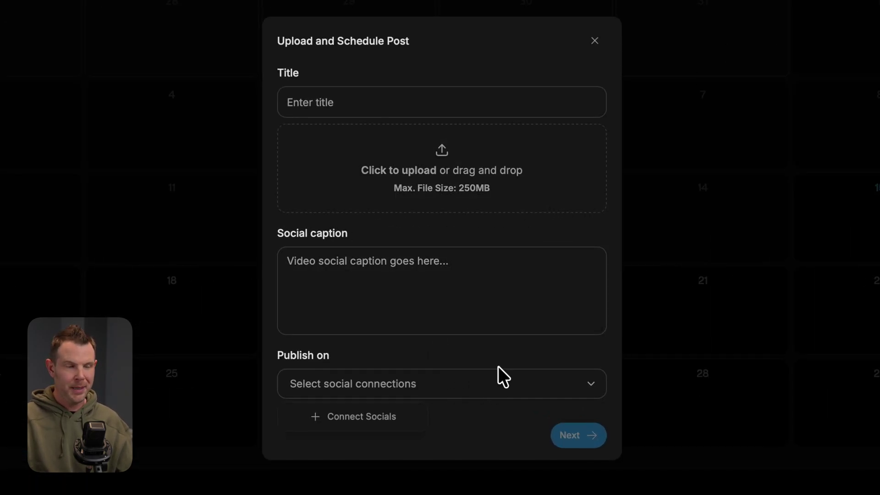
key(Escape)
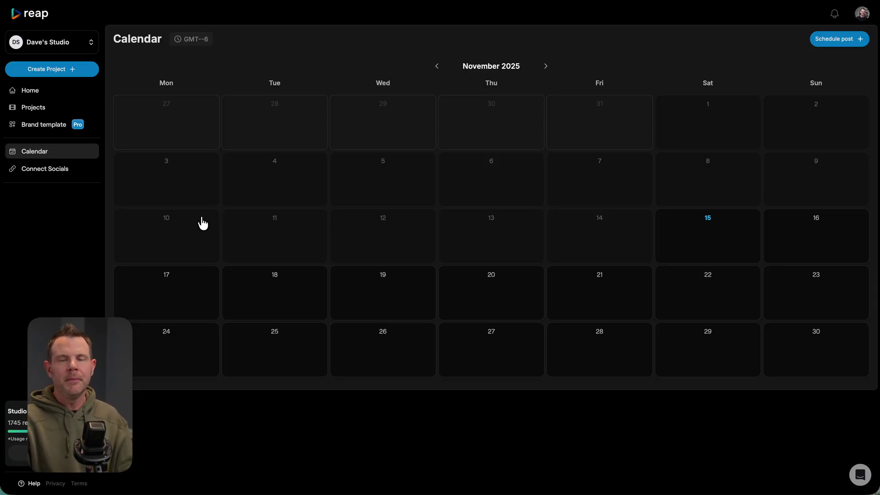
- Return to the home page and invite a new member to Dave's Studio using the member's e-mail address
click(46, 90)
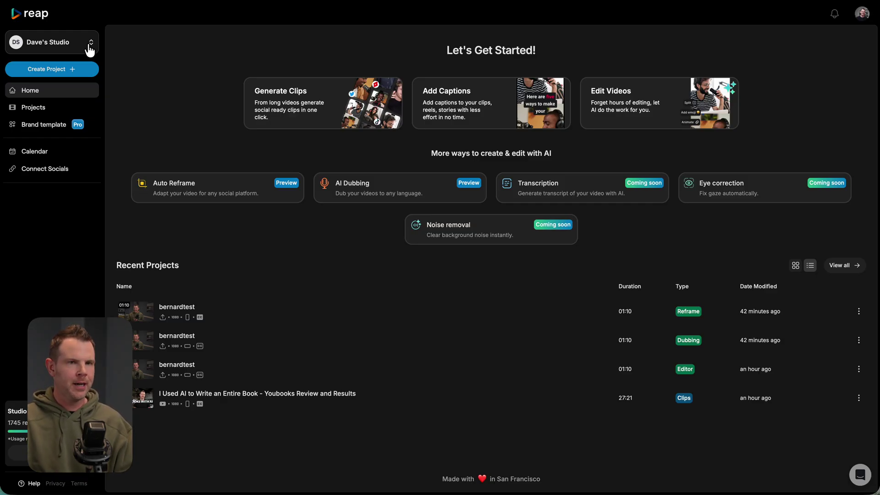
click(90, 46)
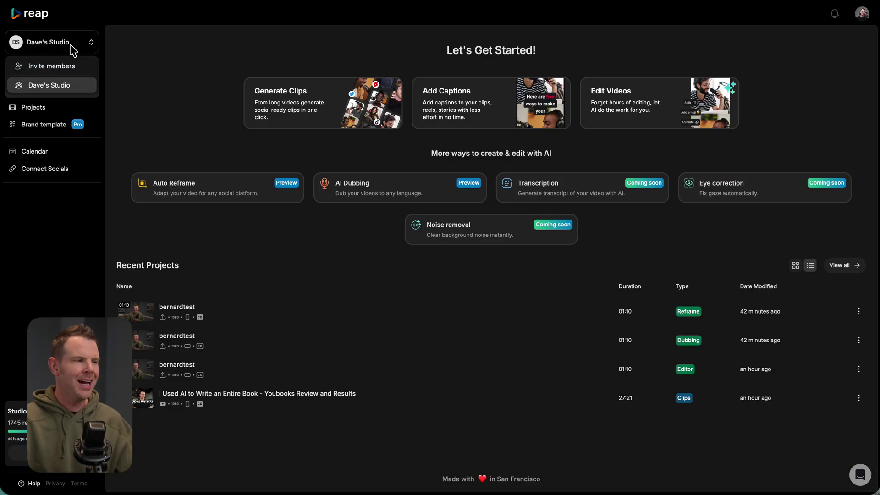
click(64, 66)
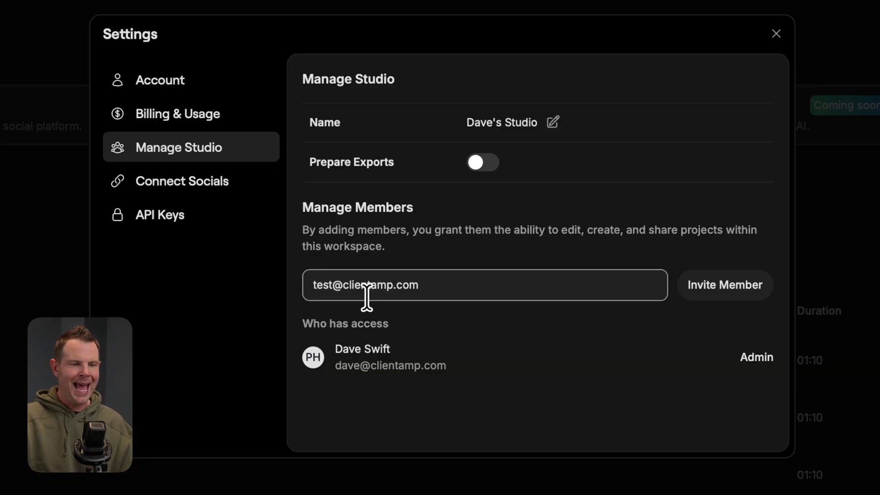
click(714, 287)
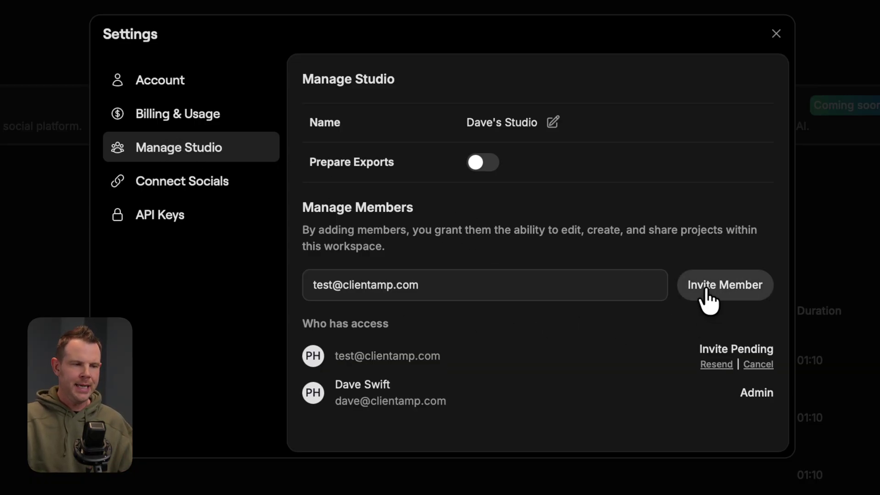